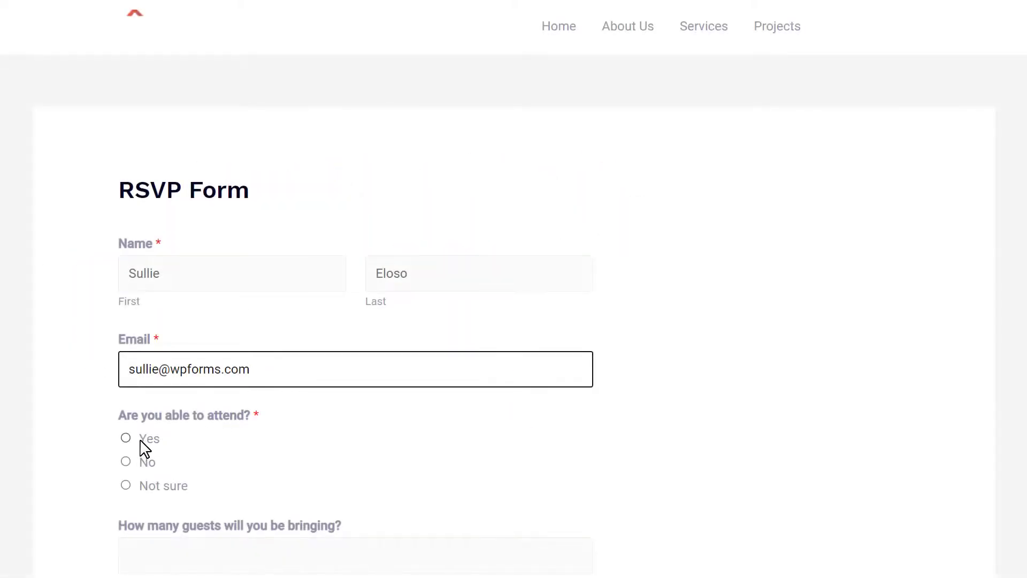
Answer Yes to attending, enter 1 guest, and tick None for dietary restrictions.
left_click(127, 439)
scroll(73, 454, "down", 4)
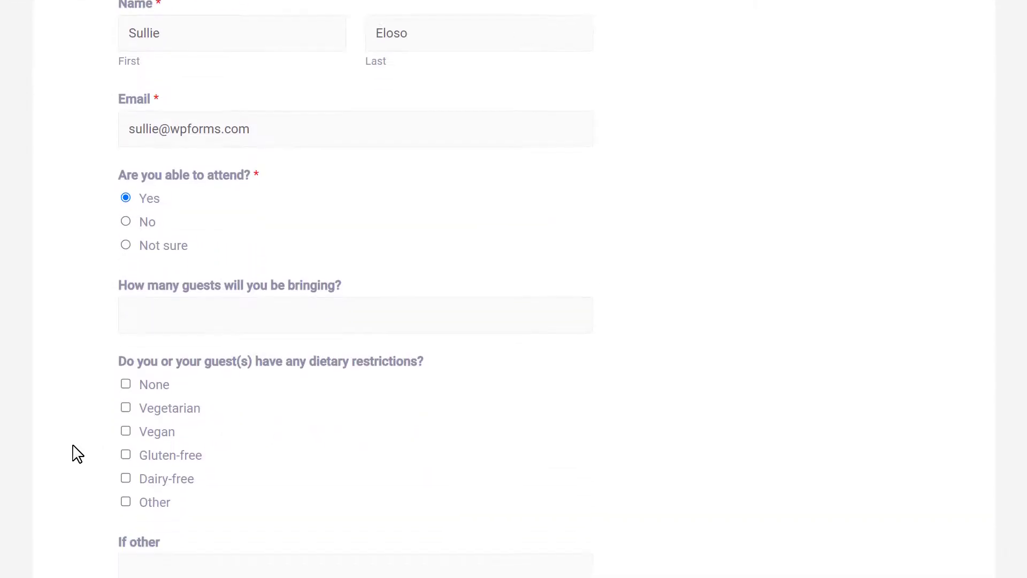
left_click(157, 315)
type("1")
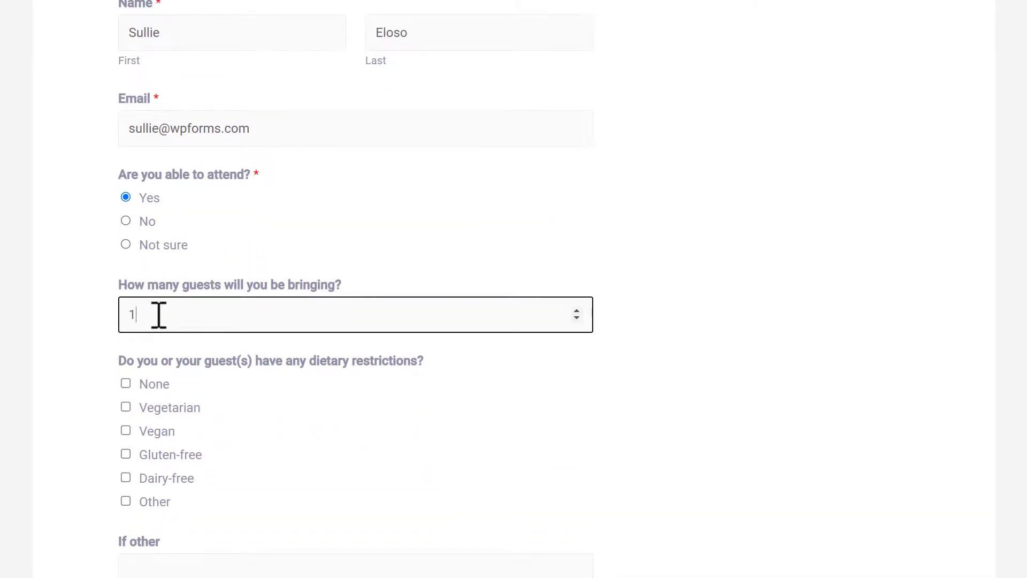
left_click(124, 385)
Add the comment 'None. Can't wait to see you all! :)' and submit the RSVP.
scroll(127, 394, "down", 4)
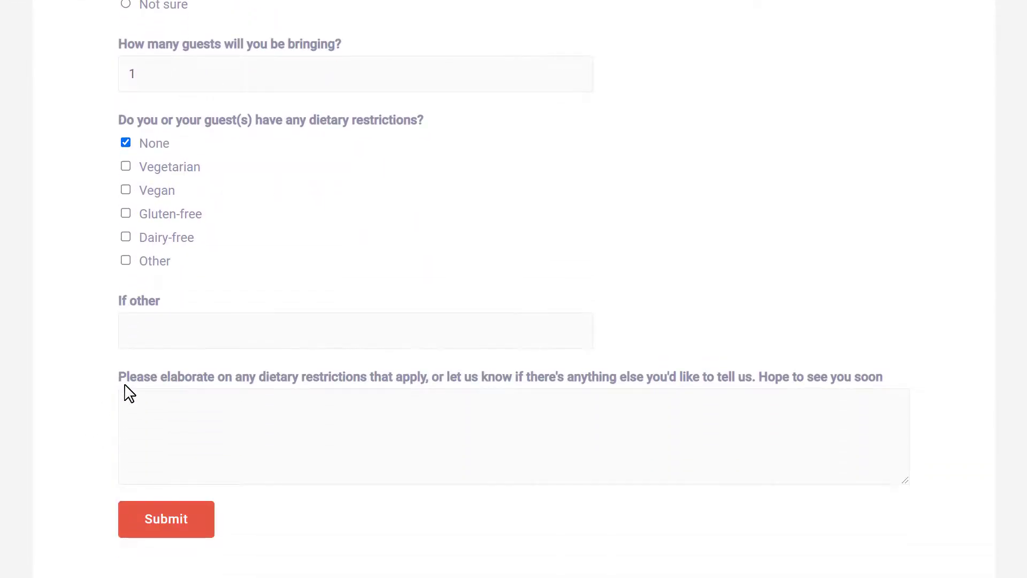
left_click(149, 403)
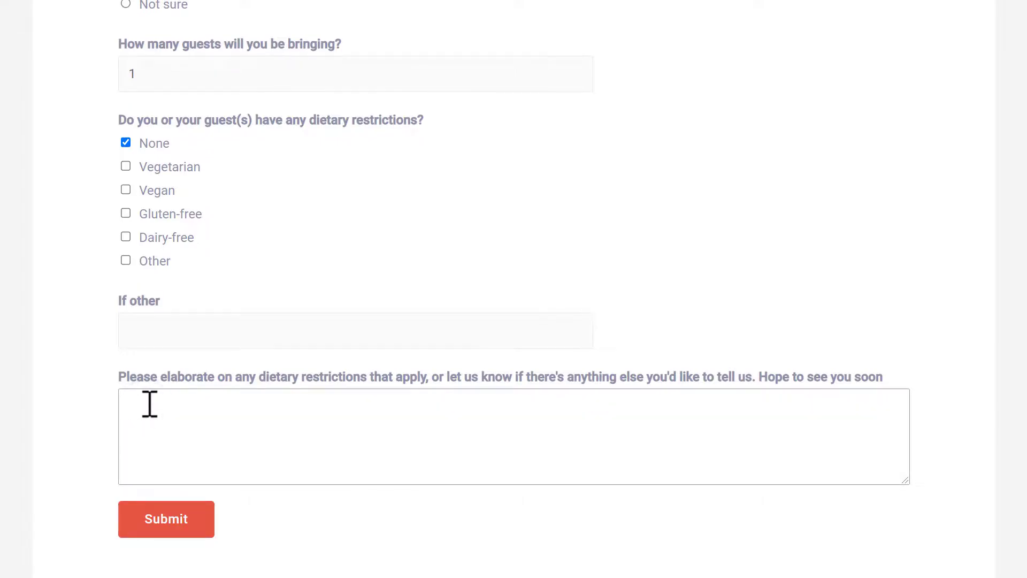
type("None. Can't wait to see y")
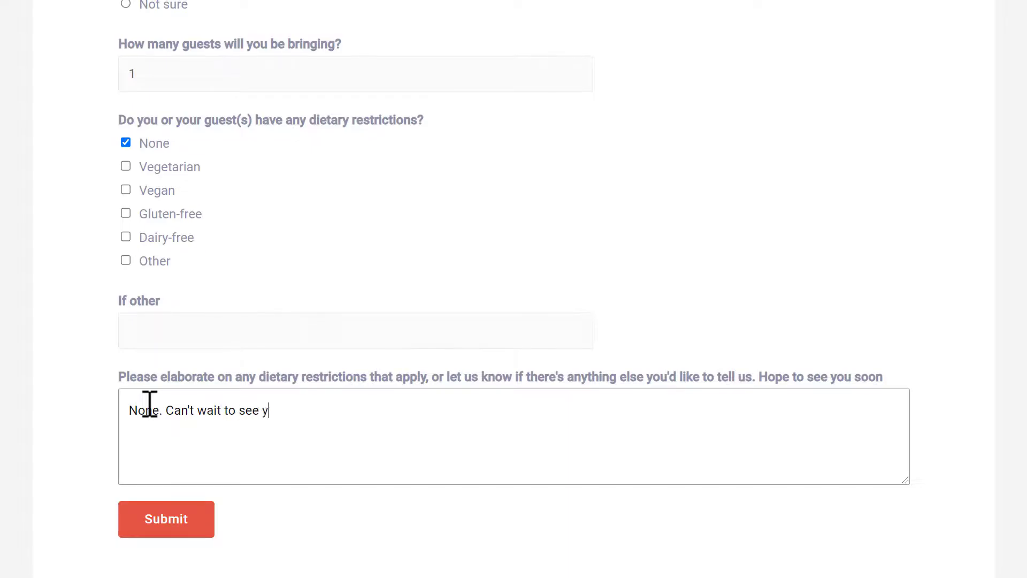
type("ou all! :)")
left_click(127, 525)
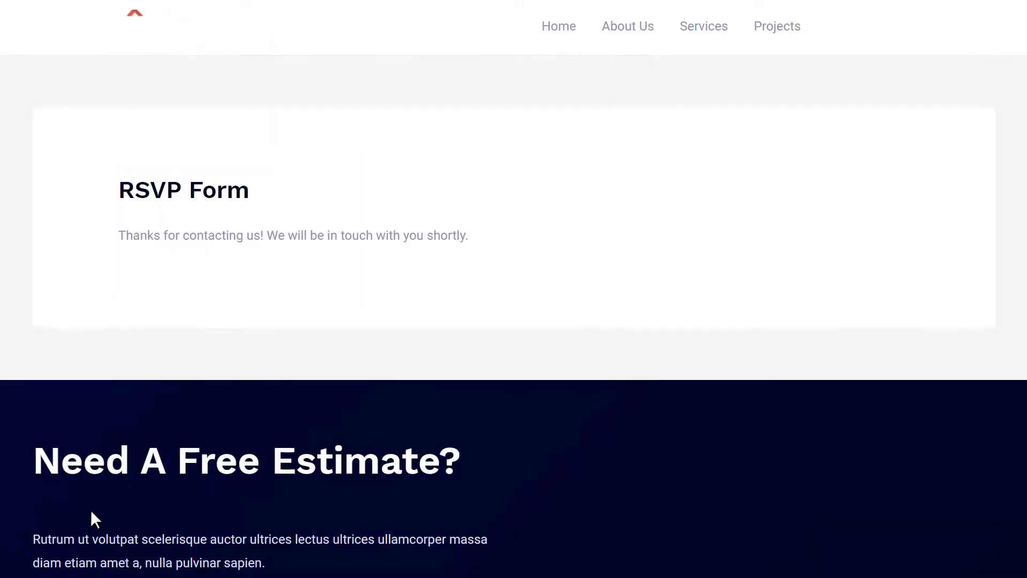
Go from the Dashboard to the Installed Plugins page listing four plugins.
scroll(91, 511, "down", 3)
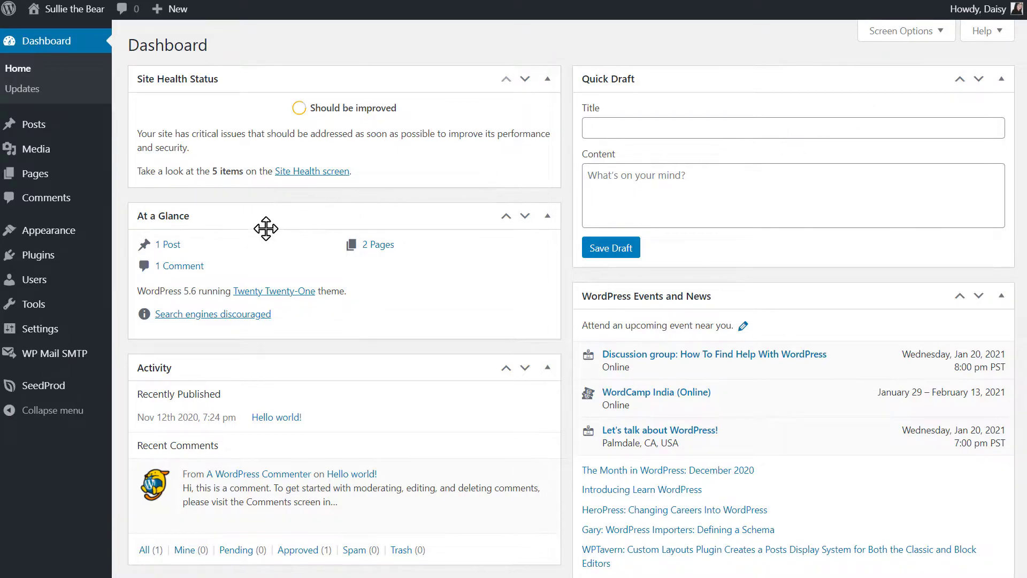
left_click(72, 263)
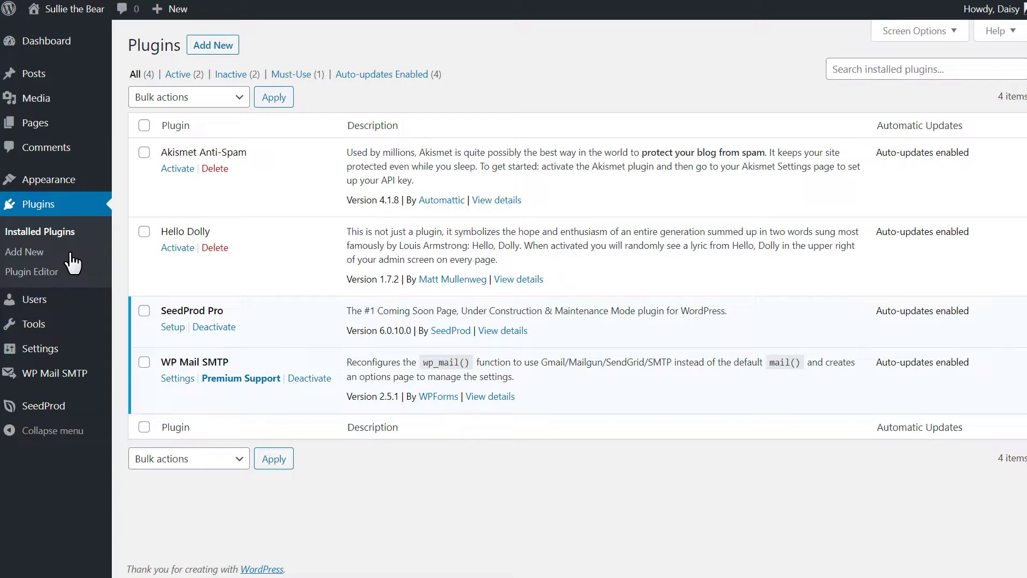
Upload the wpforms.zip package as a new plugin and install it.
left_click(230, 47)
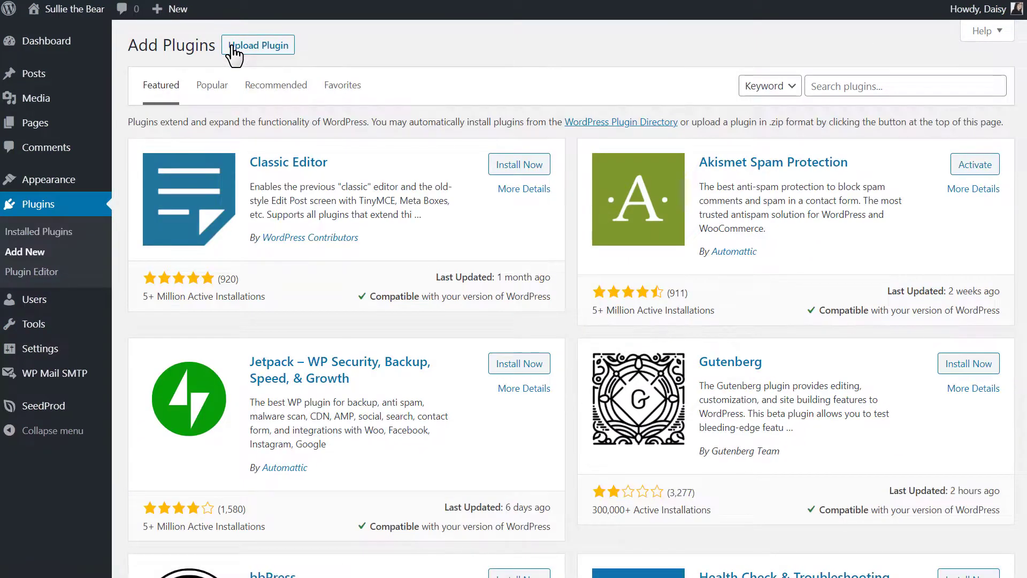
left_click(232, 47)
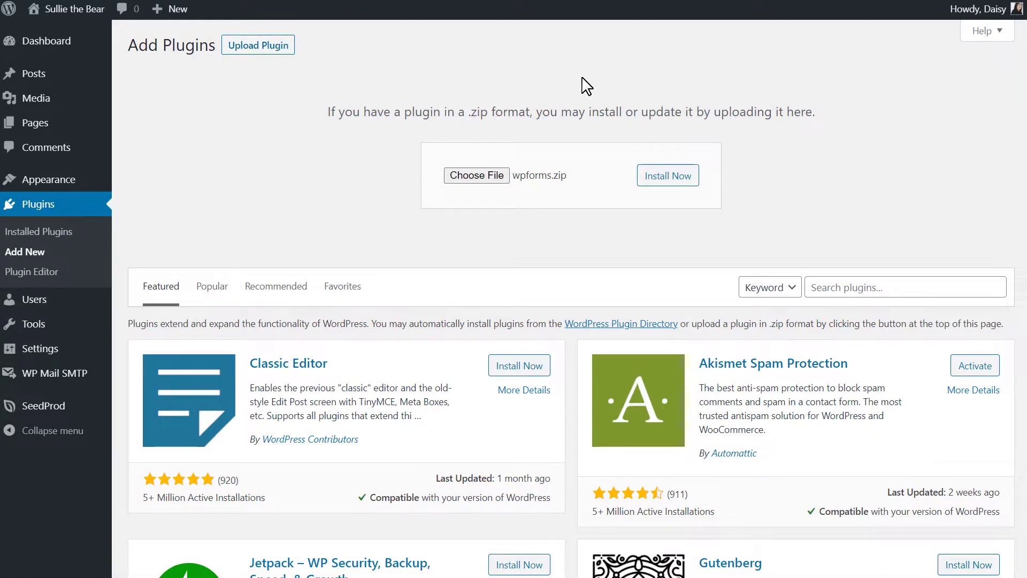
left_click(687, 178)
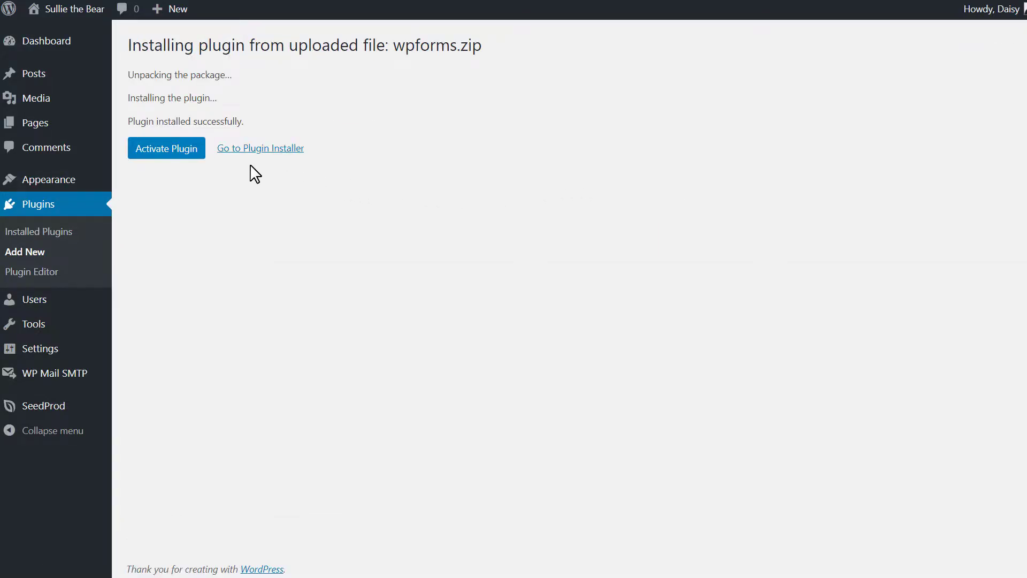
Activate WPForms and view its Settings page showing the Elite license level.
left_click(191, 155)
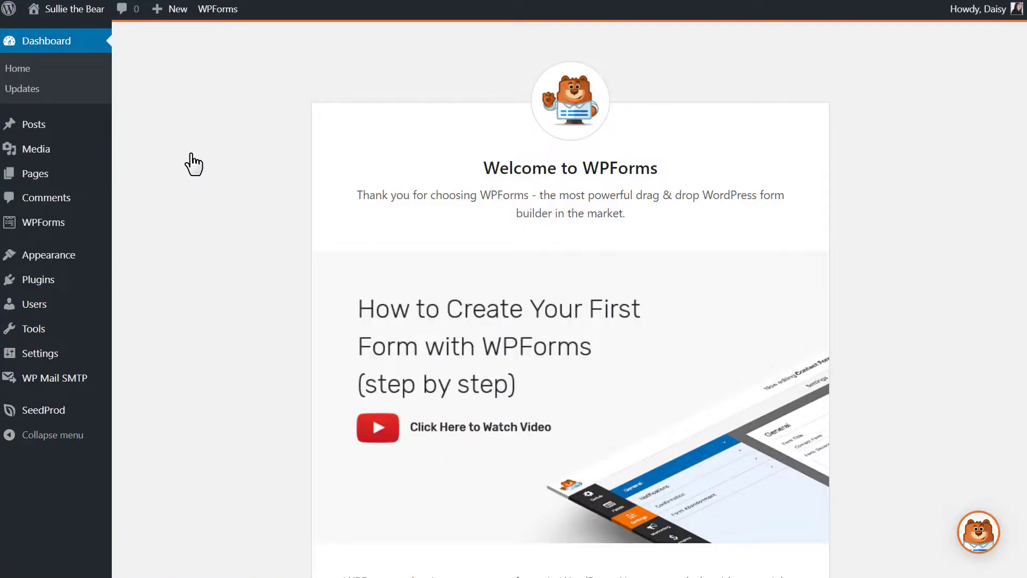
mouse_move(70, 225)
left_click(157, 287)
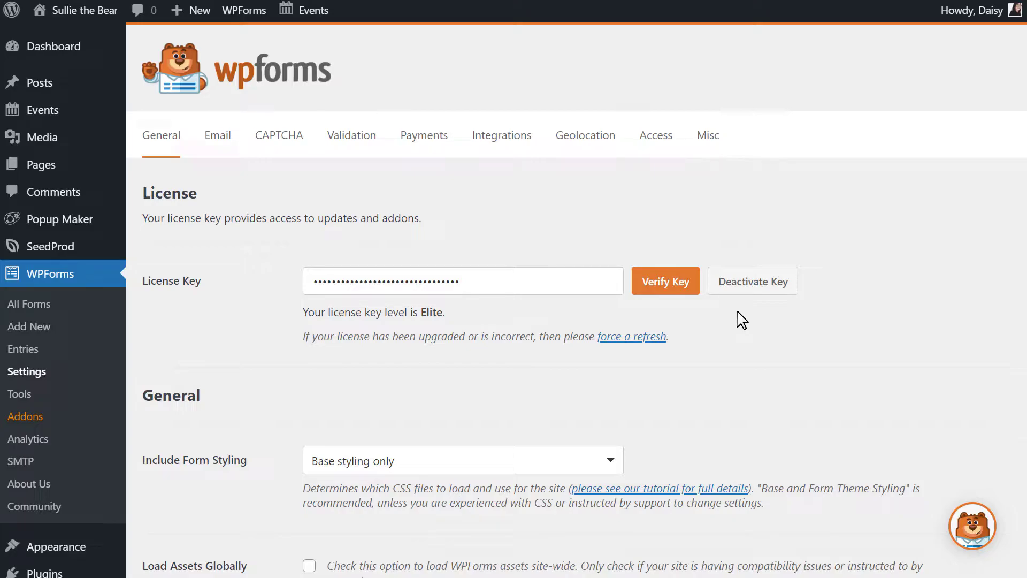
Activate the Form Templates Pack Addon from the WPForms Addons list.
left_click(61, 425)
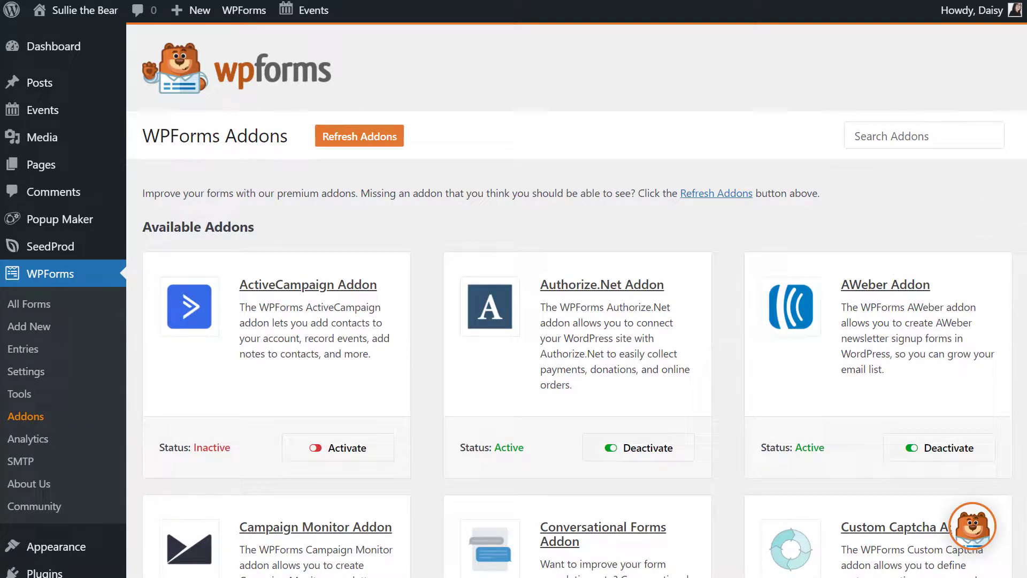
scroll(1016, 285, "down", 12)
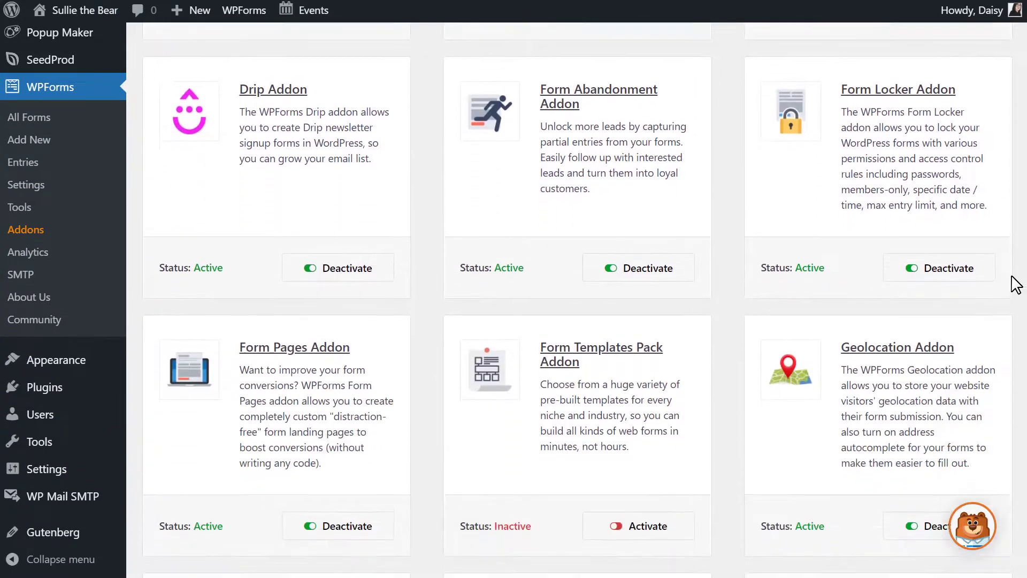
scroll(1016, 285, "down", 3)
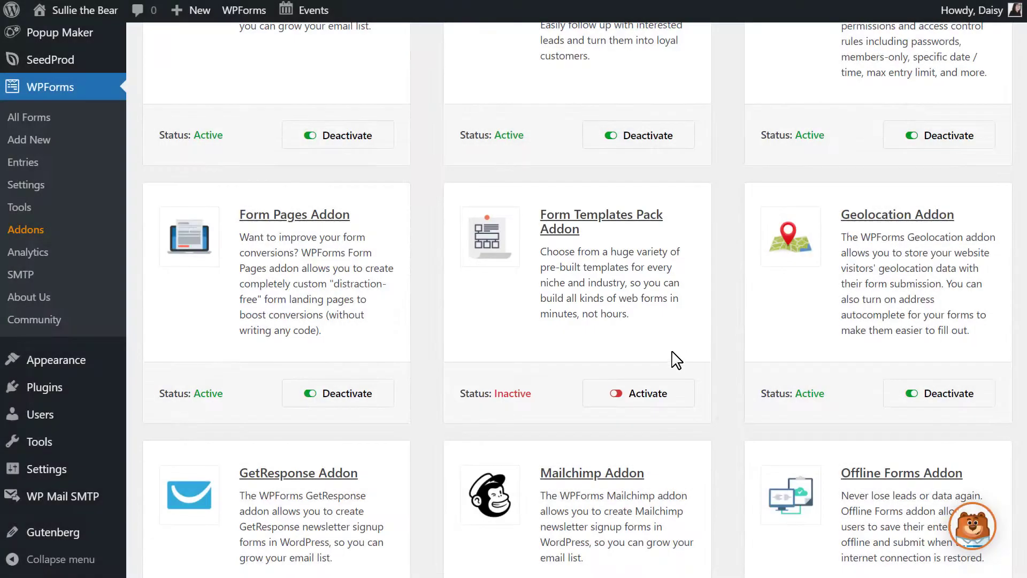
left_click(653, 392)
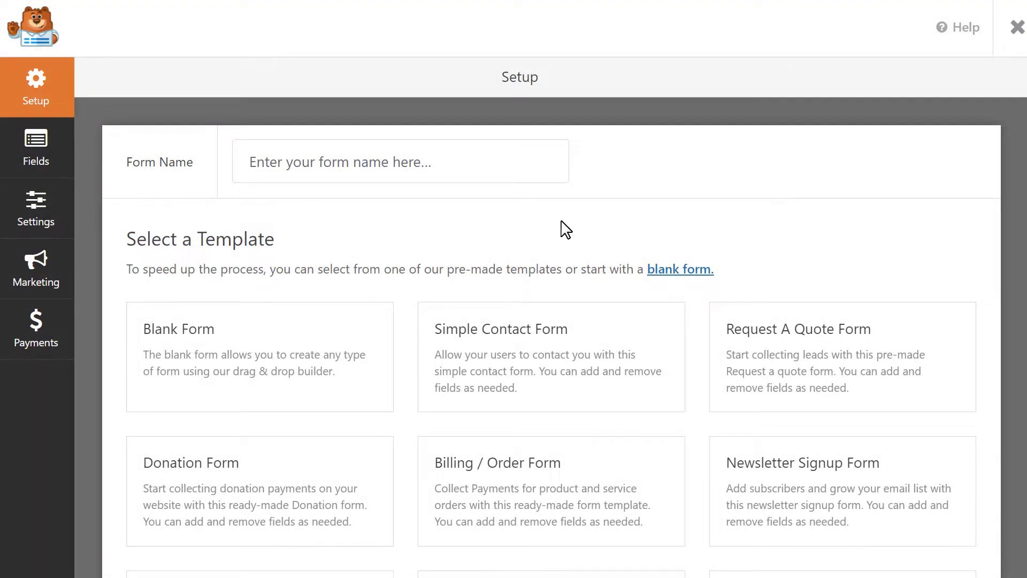
Search the form templates for 'rsvp' to pick the Simple RSVP Form template.
scroll(990, 358, "down", 10)
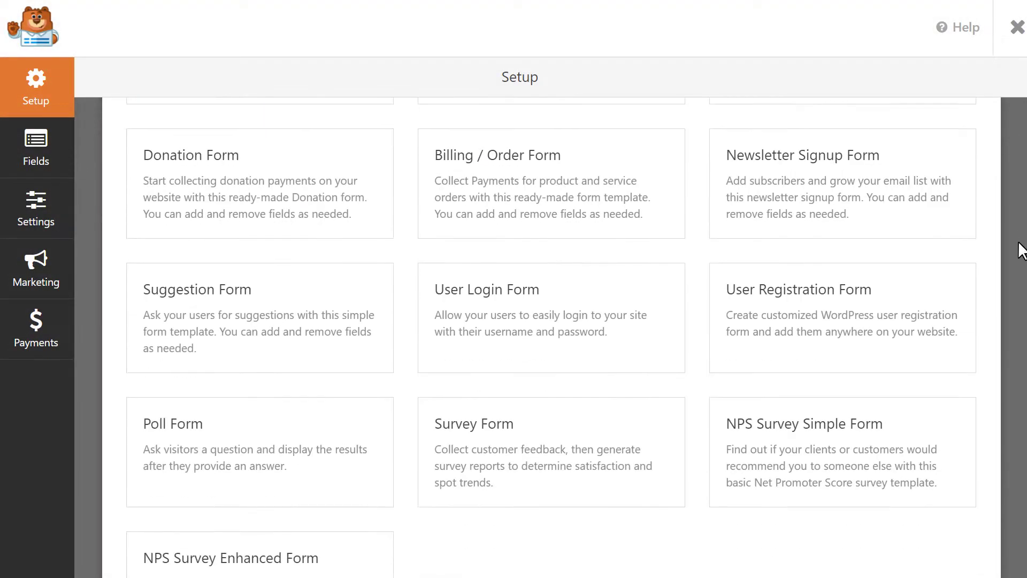
left_click(893, 315)
type("rsvp")
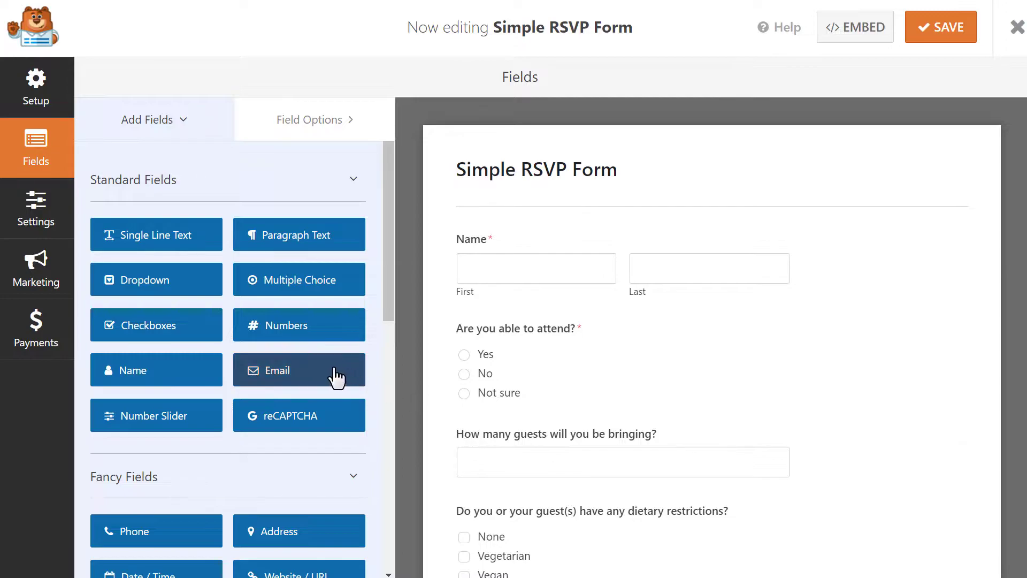
Add an Email field and position it directly below Name, above the attendance question.
left_click_drag(337, 372, 559, 315)
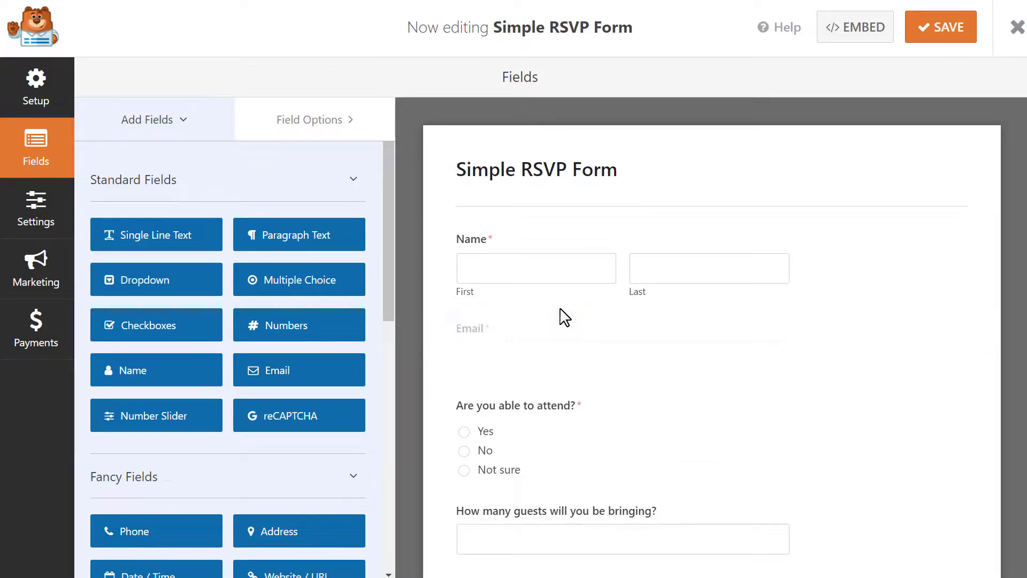
left_click_drag(590, 439, 578, 335)
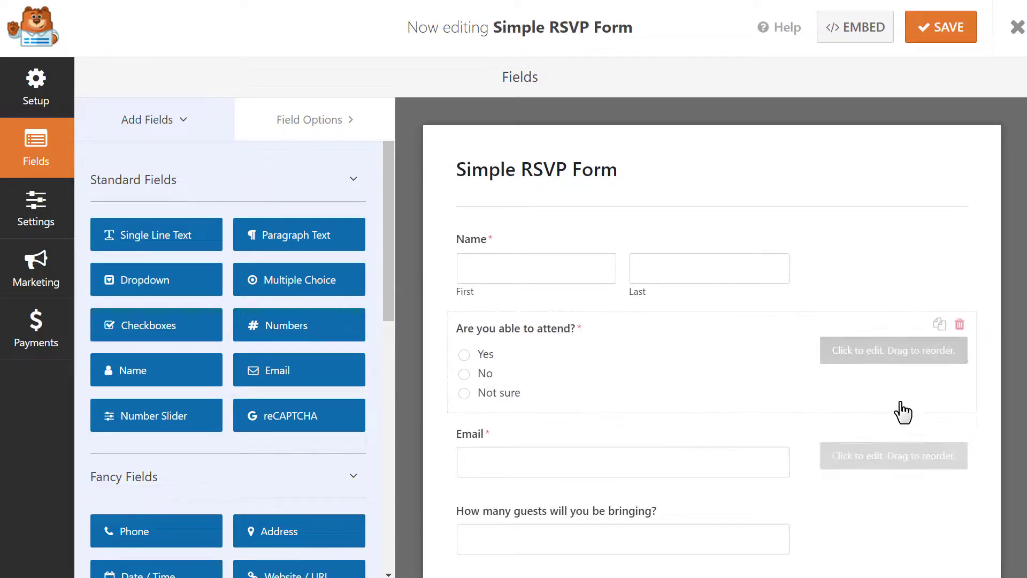
left_click(958, 324)
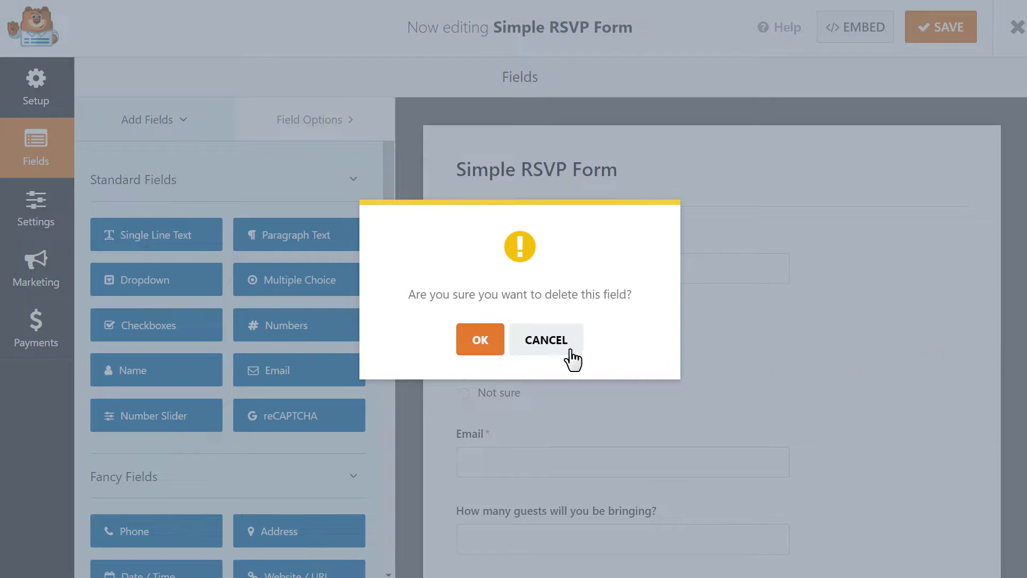
left_click(549, 345)
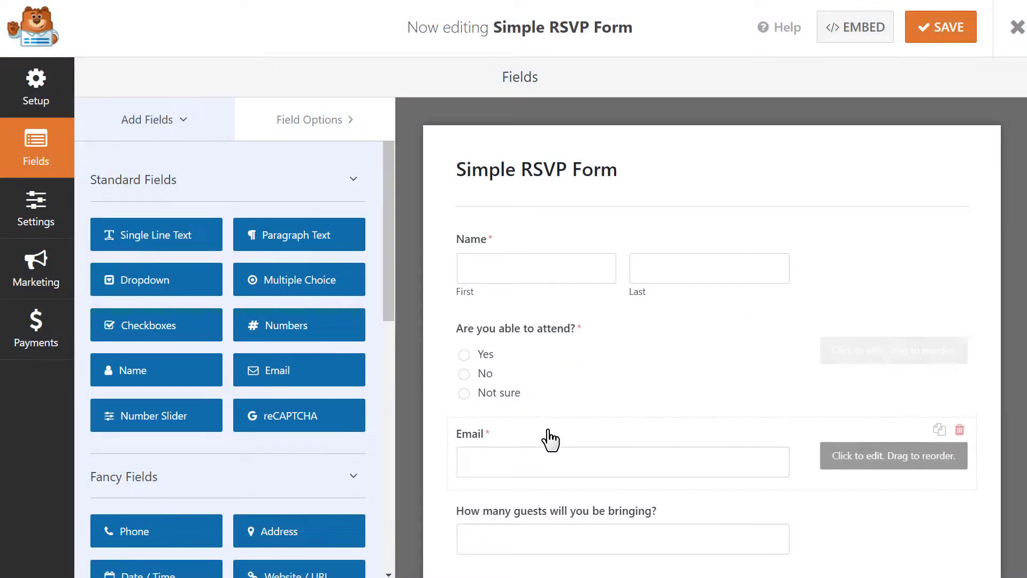
left_click_drag(546, 438, 549, 323)
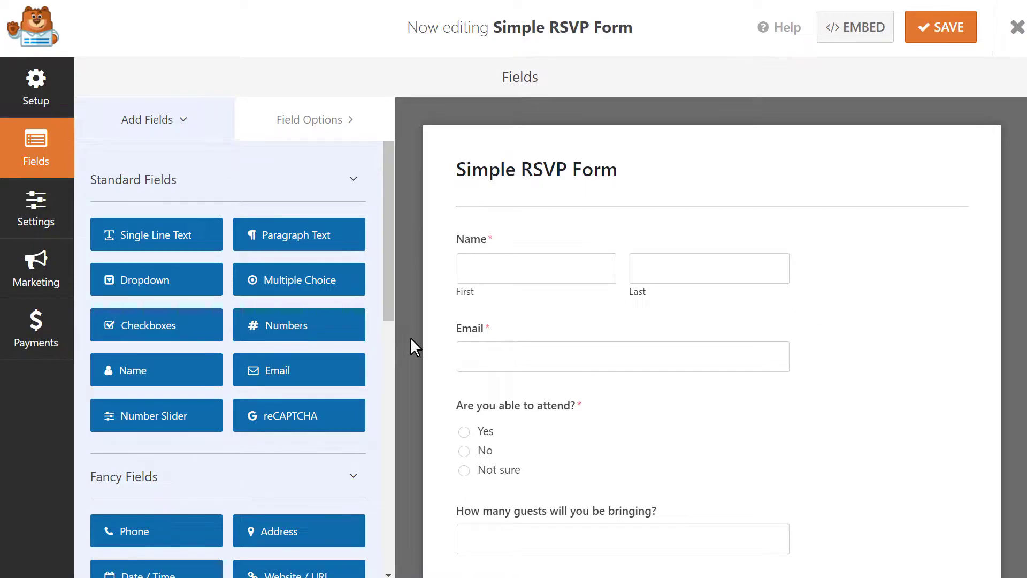
Review the options of the attendance, guest count, dietary, If other and paragraph fields.
scroll(410, 337, "down", 3)
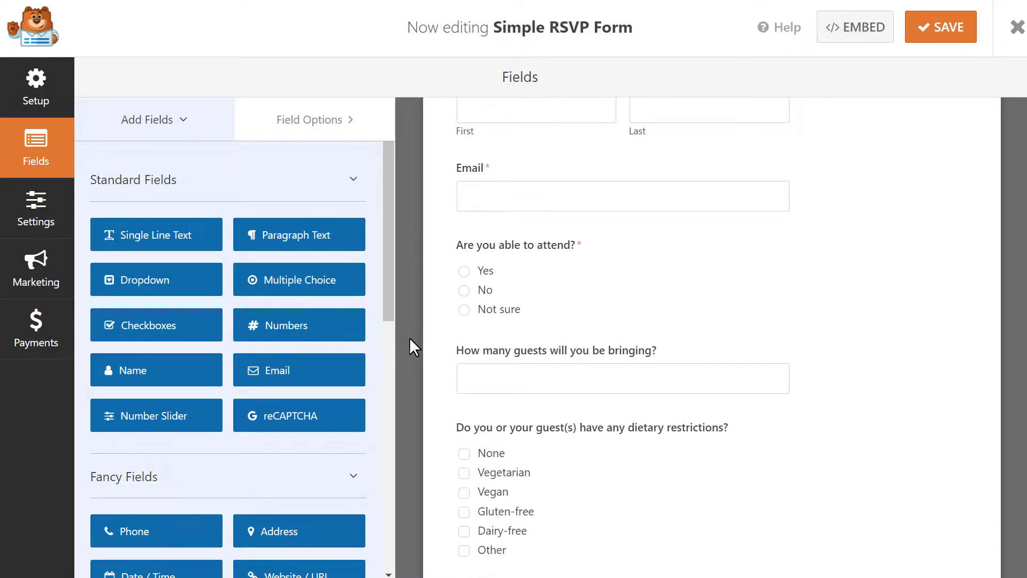
left_click(617, 282)
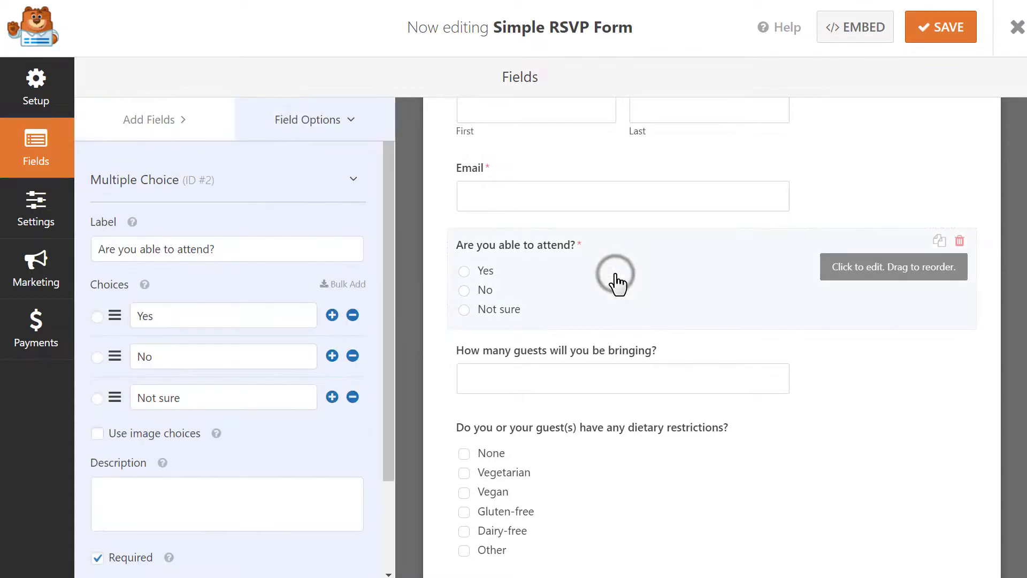
left_click(661, 351)
scroll(656, 369, "down", 2)
left_click(660, 374)
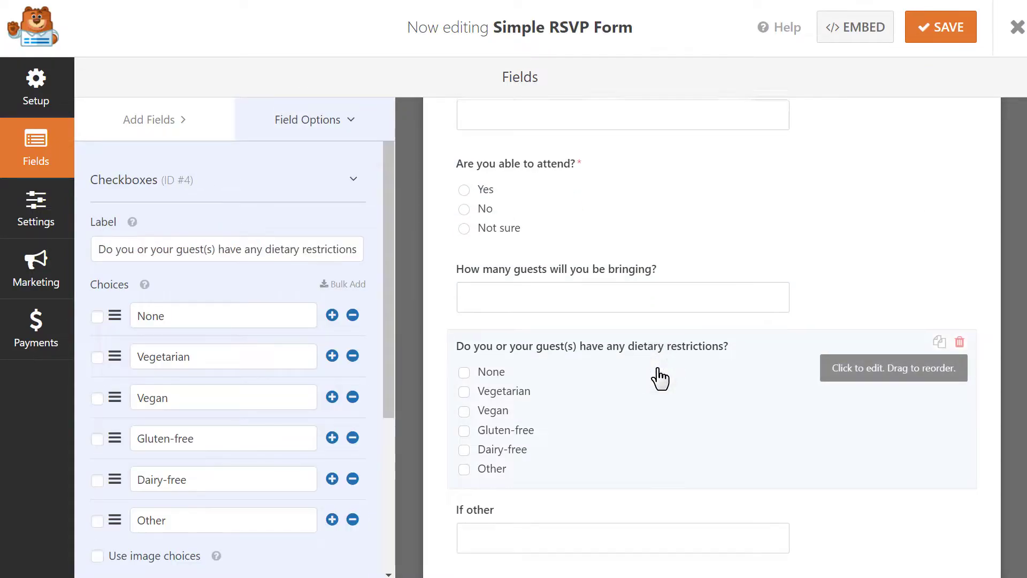
scroll(661, 378, "down", 3)
left_click(658, 360)
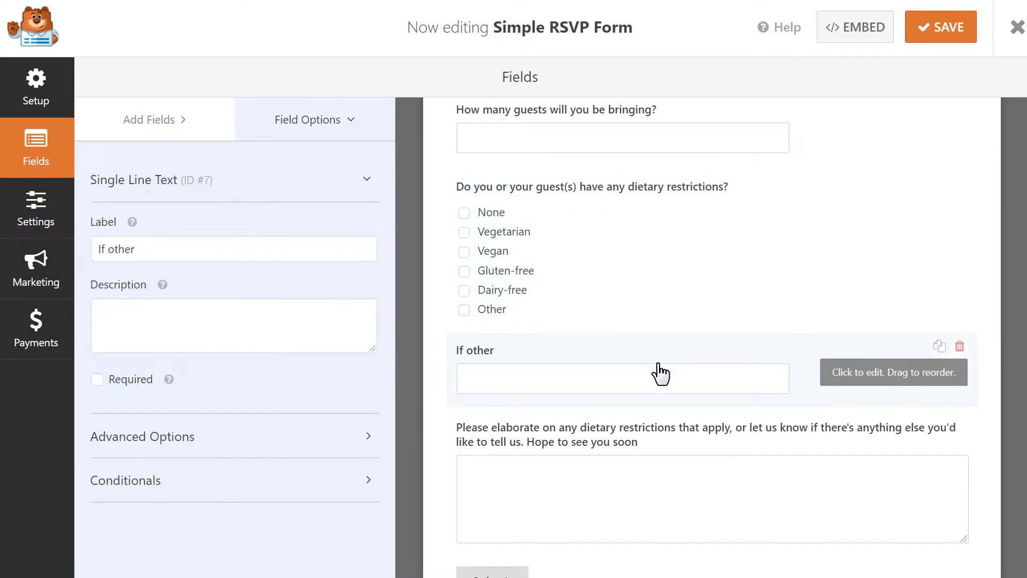
left_click(678, 433)
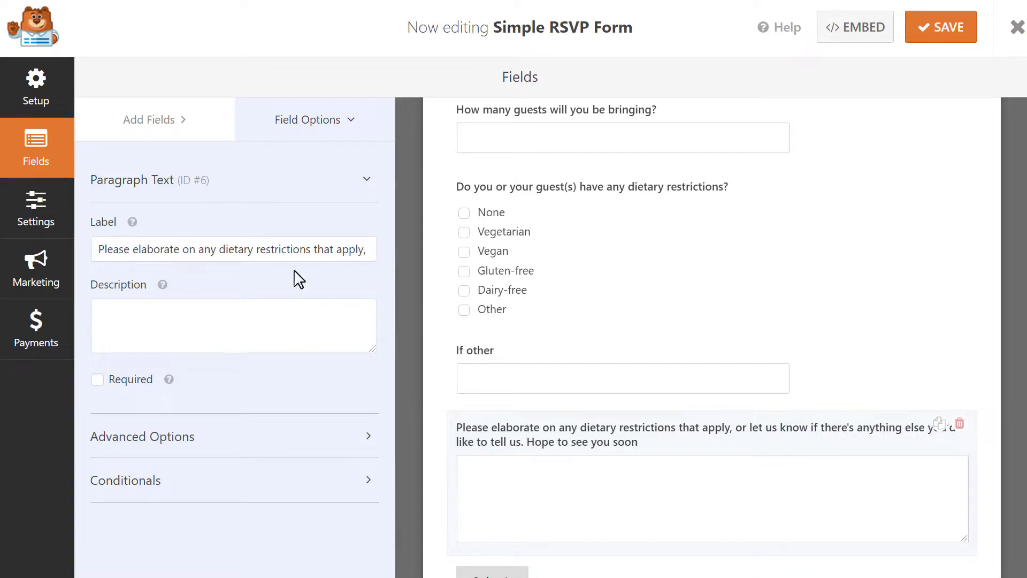
Leave the dietary-details paragraph field optional after toggling Required, and save the form.
left_click(301, 328)
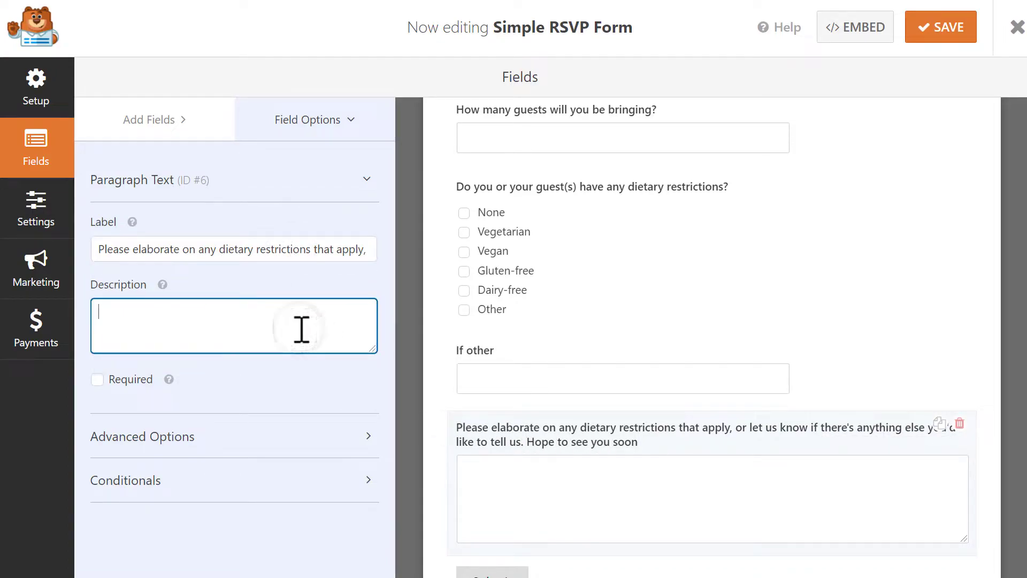
left_click(98, 380)
left_click(98, 380)
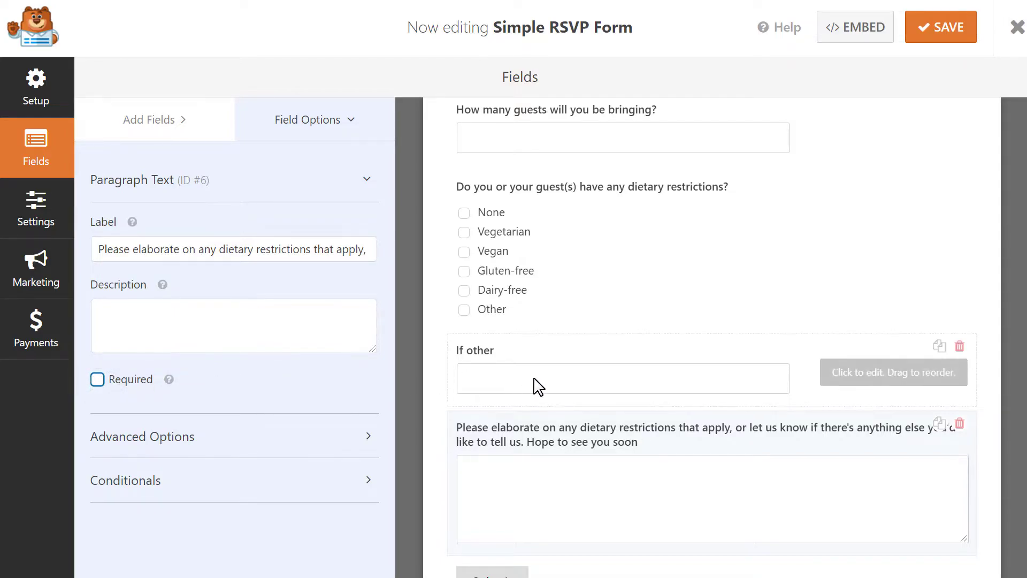
scroll(534, 382, "up", 5)
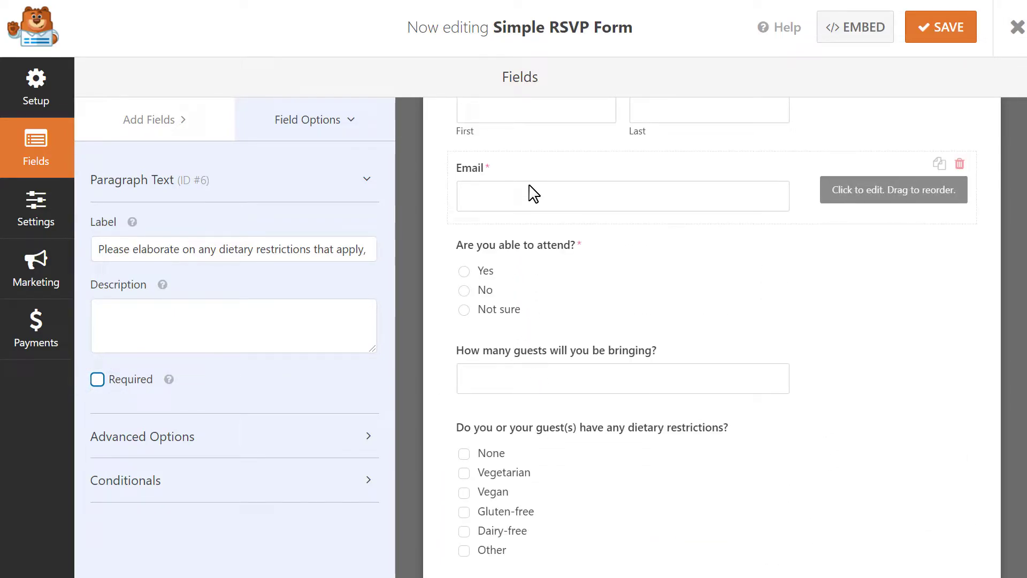
left_click(943, 37)
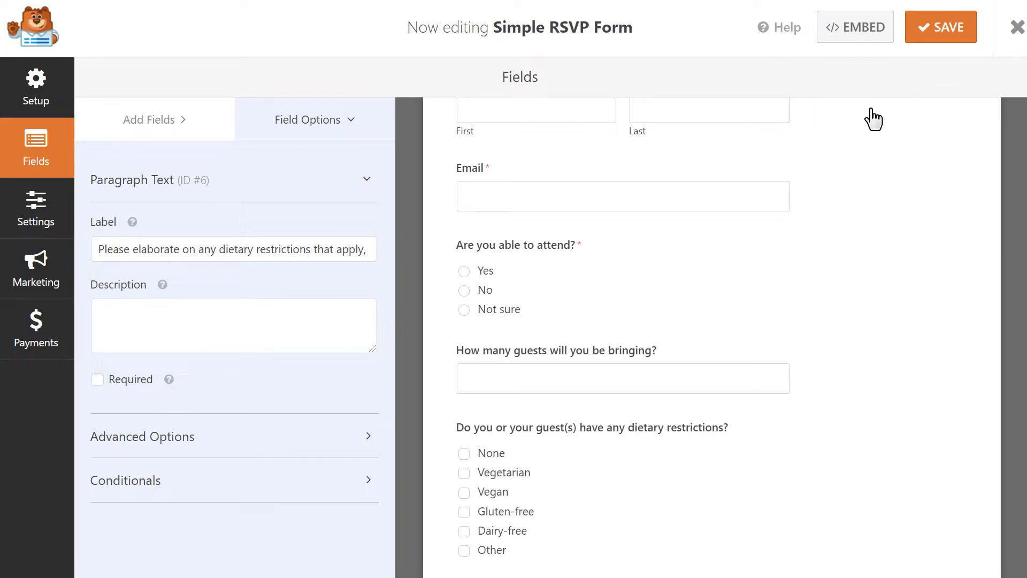
Set the default notification's Send To address to {admin_email},{field_id="8"} using the Email field tag.
left_click(49, 216)
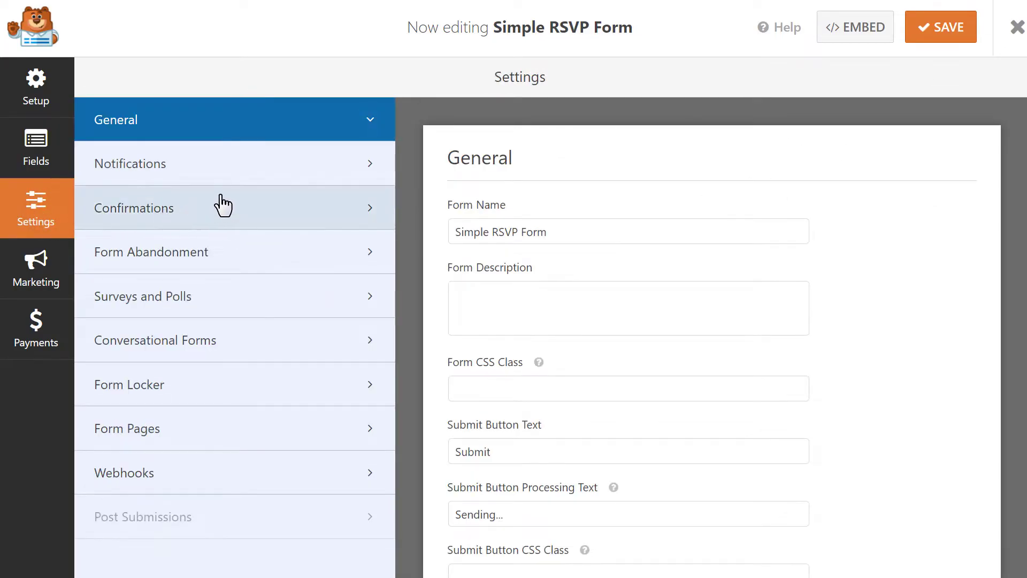
left_click(295, 160)
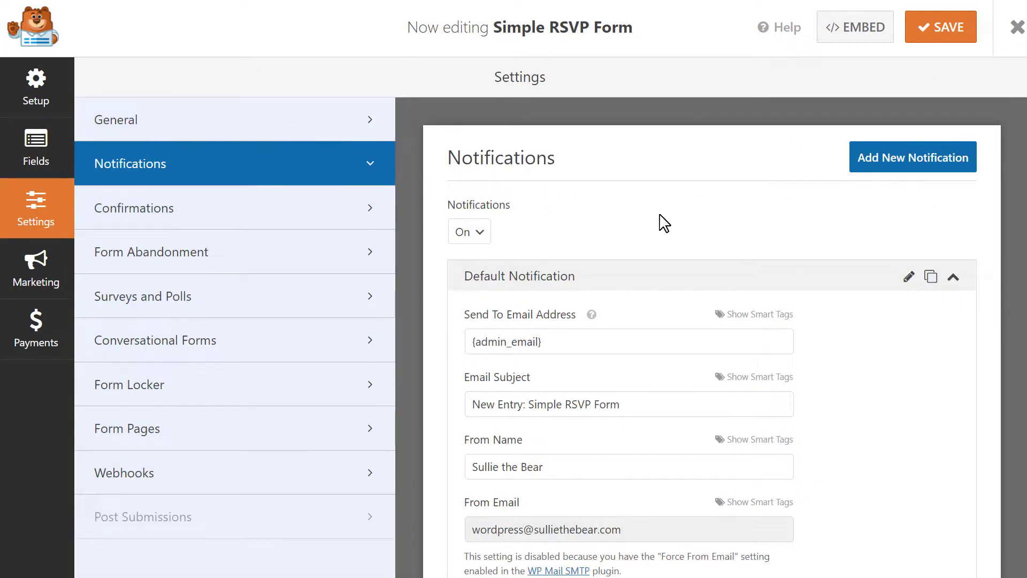
left_click(661, 345)
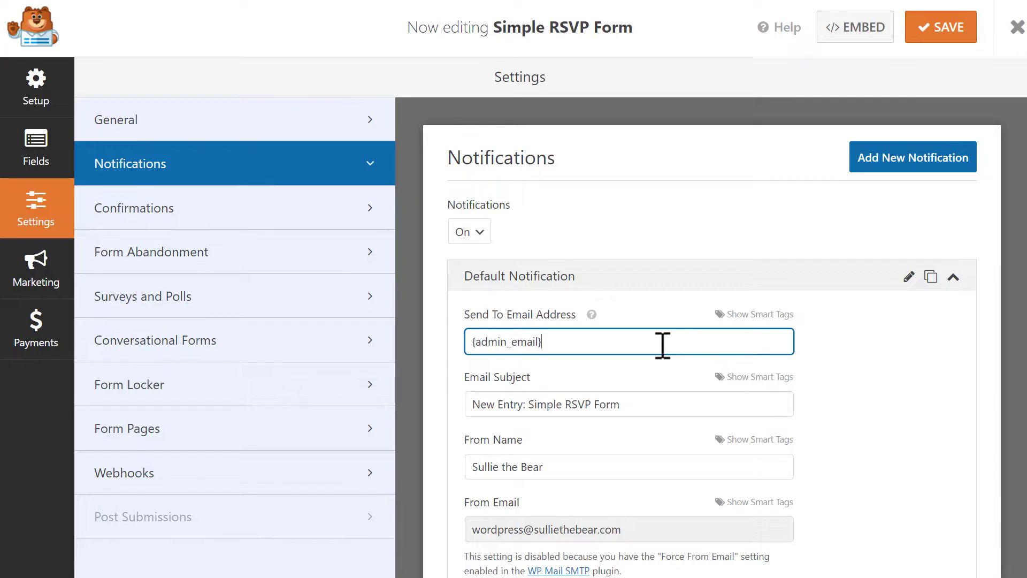
left_click(787, 315)
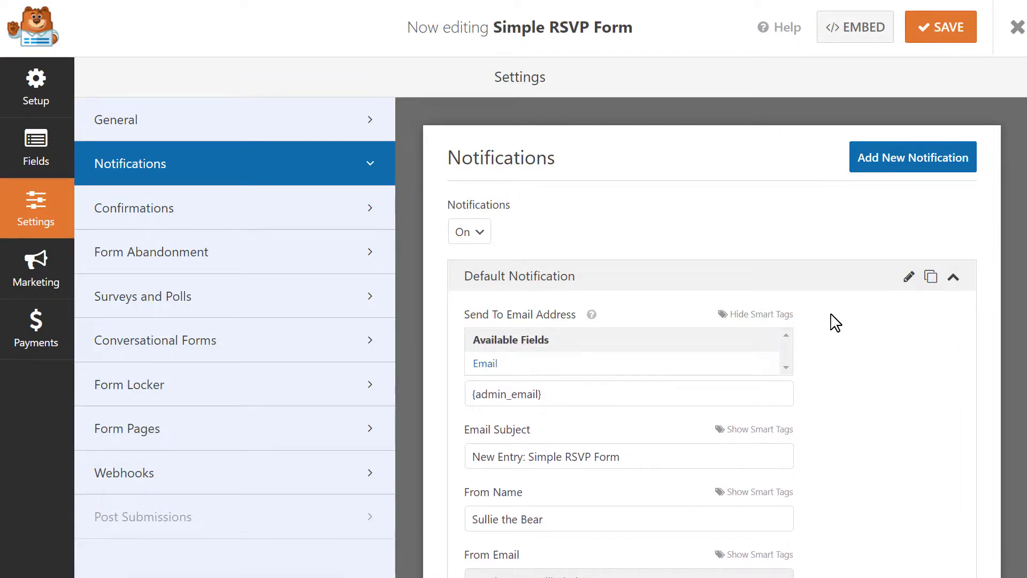
left_click(681, 364)
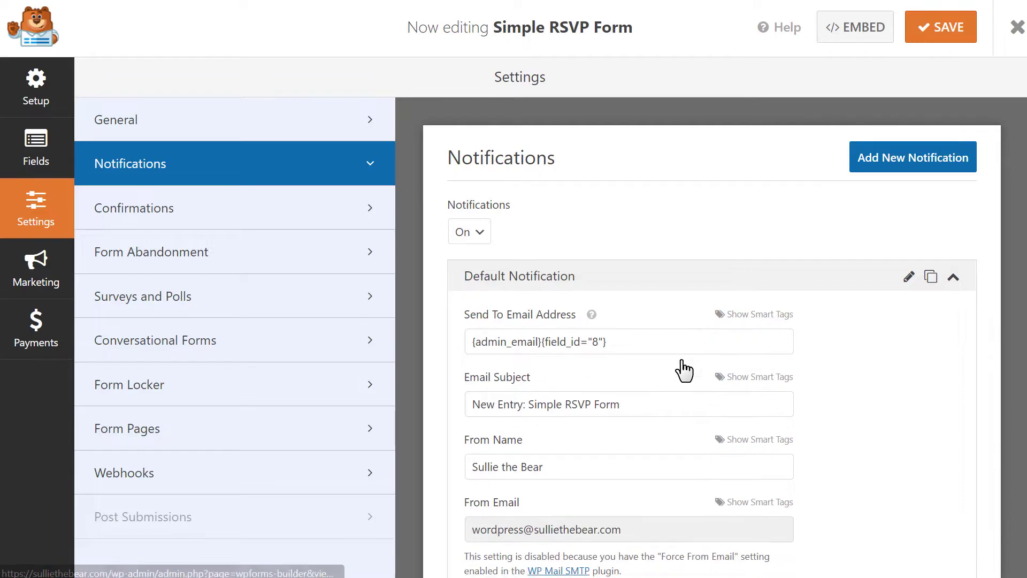
left_click_drag(630, 341, 539, 364)
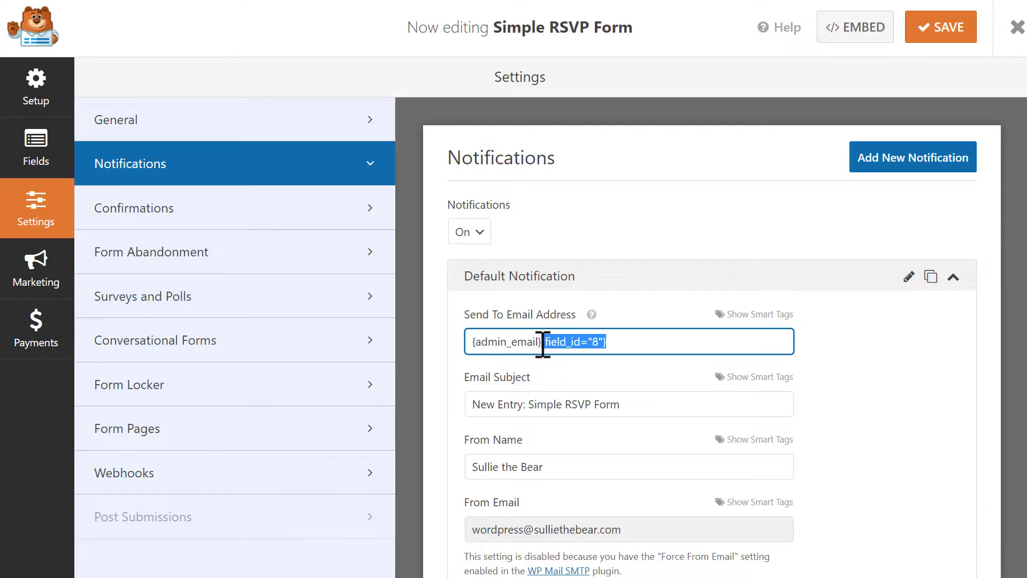
left_click(541, 342)
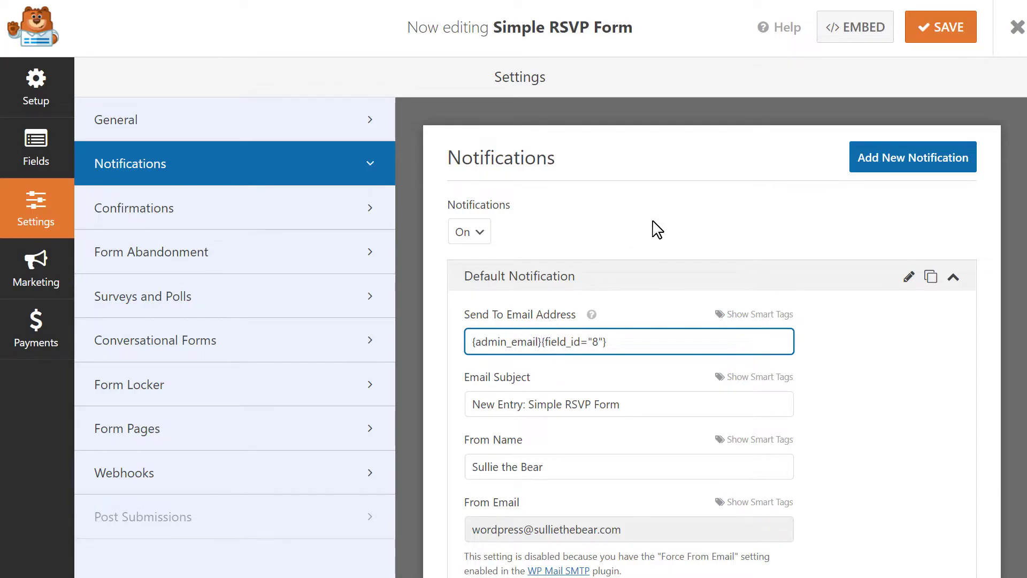
type(",")
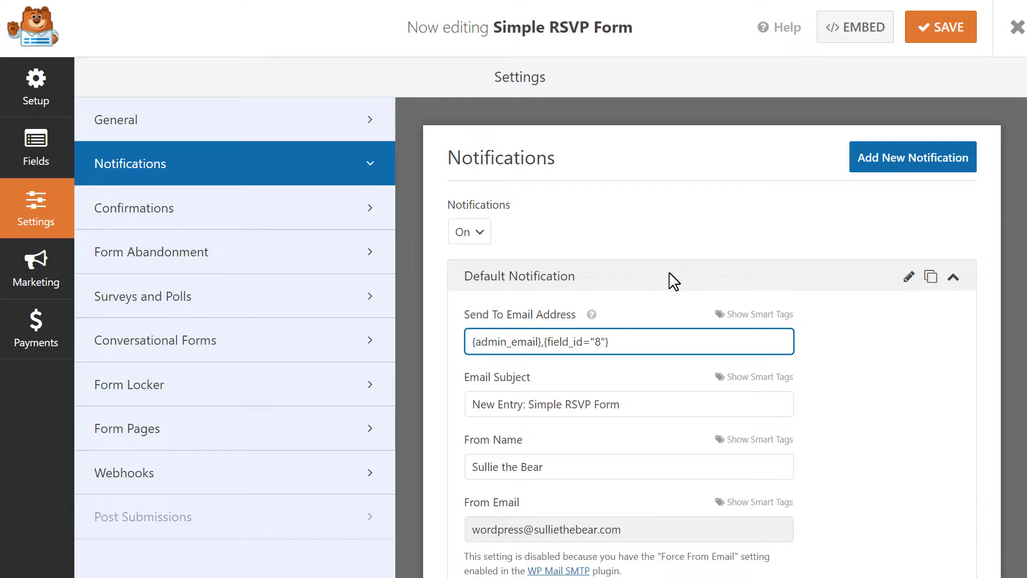
left_click(637, 401)
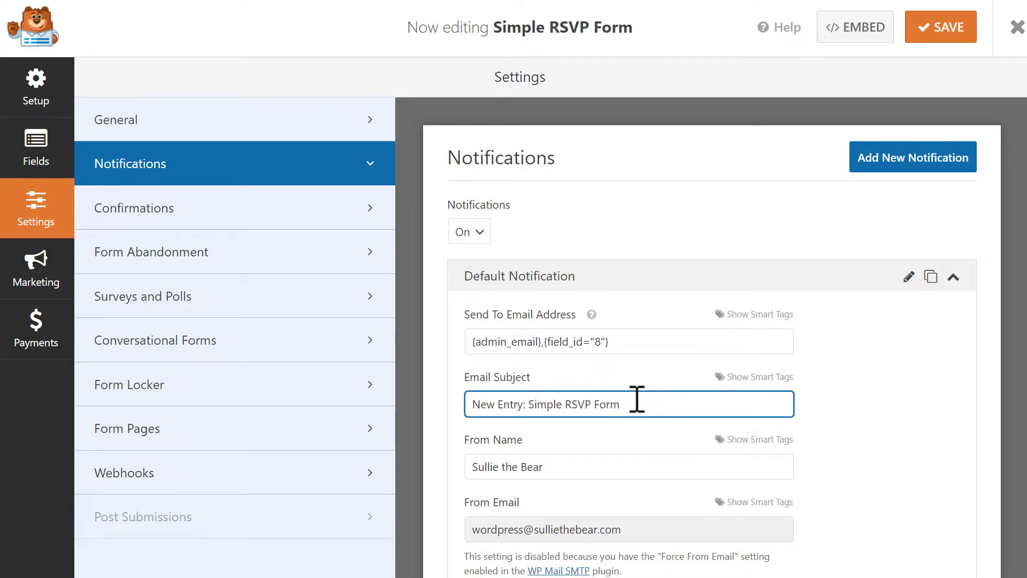
left_click(623, 467)
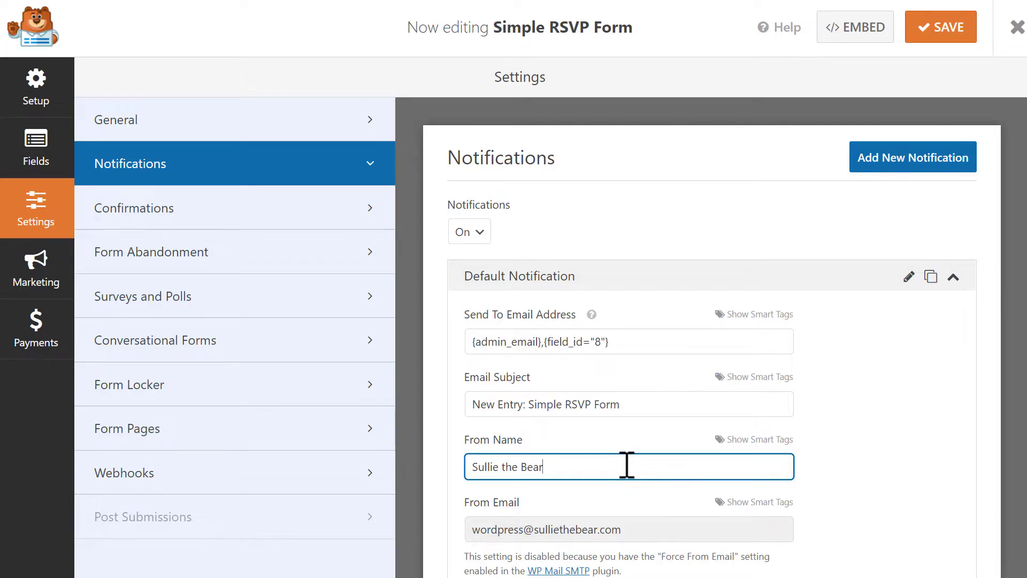
scroll(628, 465, "down", 5)
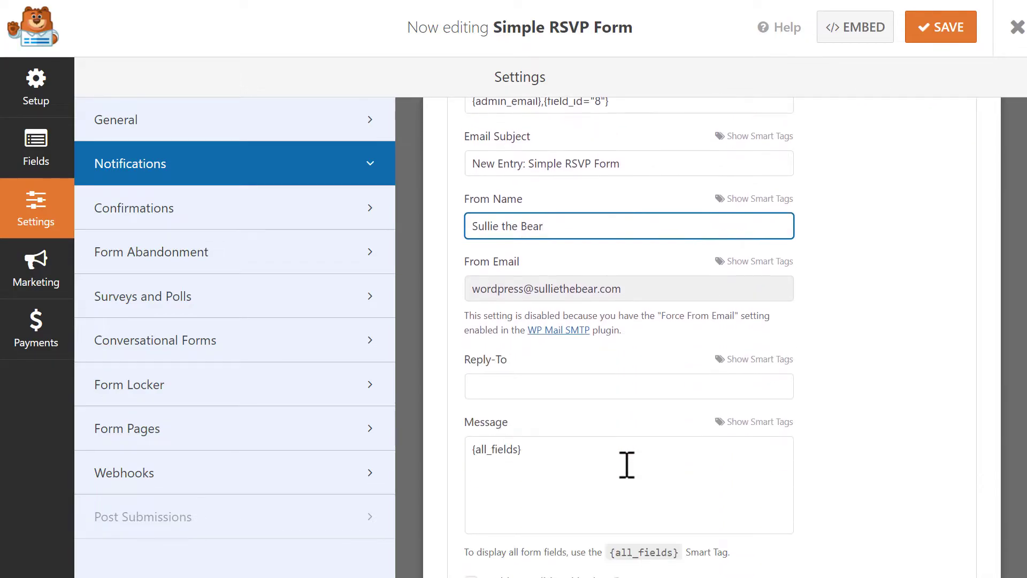
left_click(639, 390)
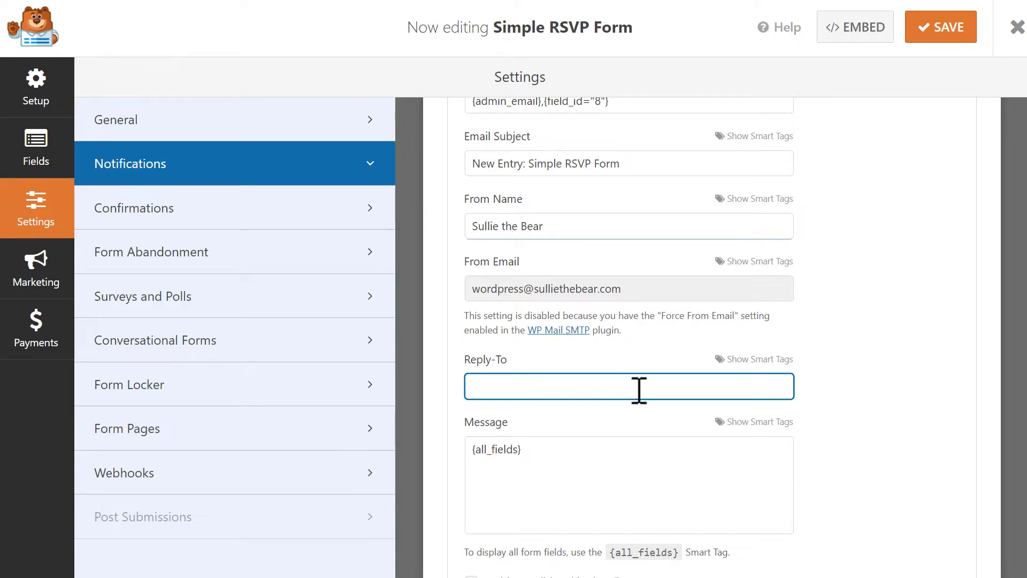
left_click(615, 467)
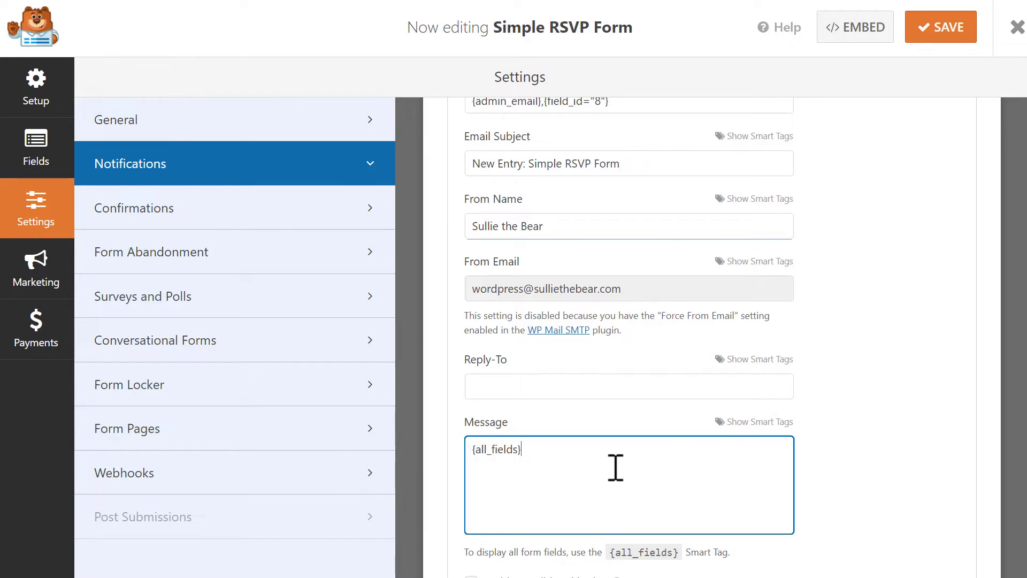
left_click_drag(615, 468, 451, 471)
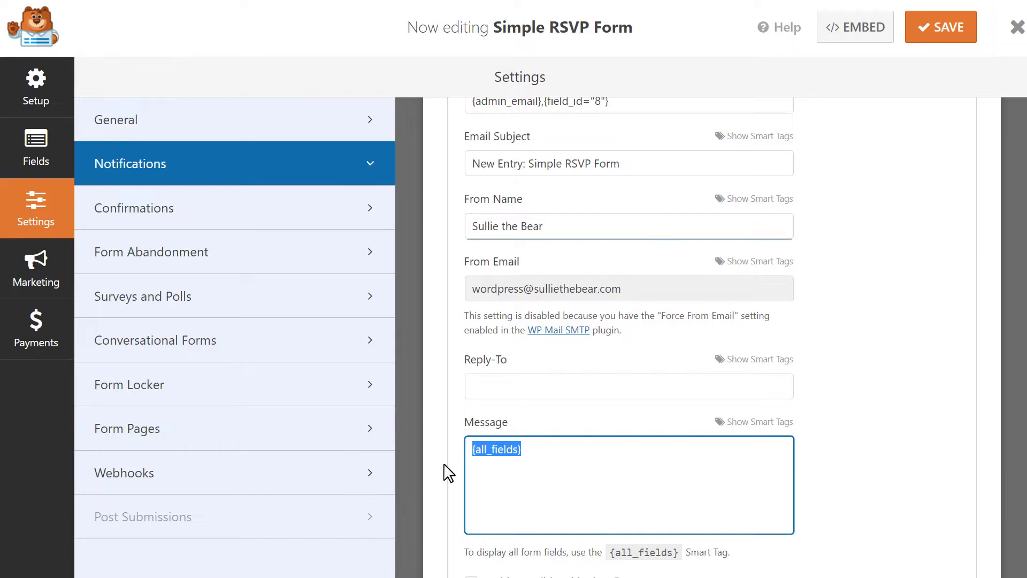
left_click(598, 461)
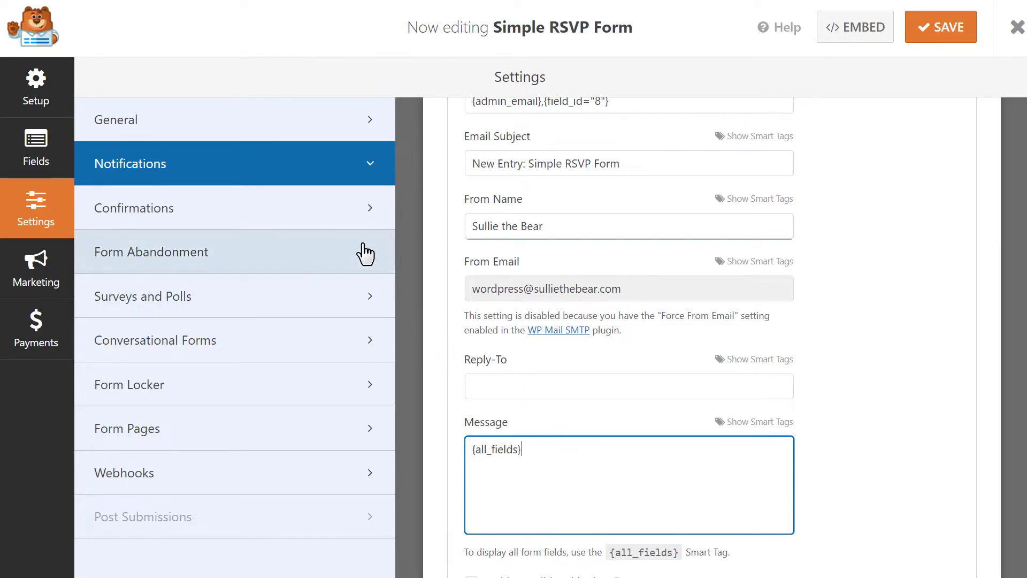
In Confirmations, try the Show Page type with the Thank You page selected.
left_click(335, 209)
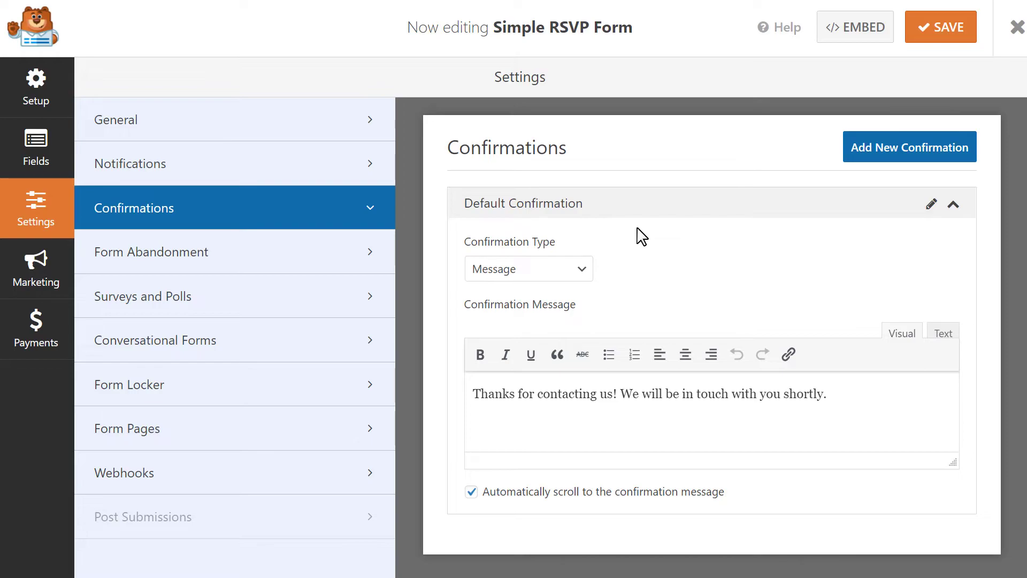
left_click(583, 272)
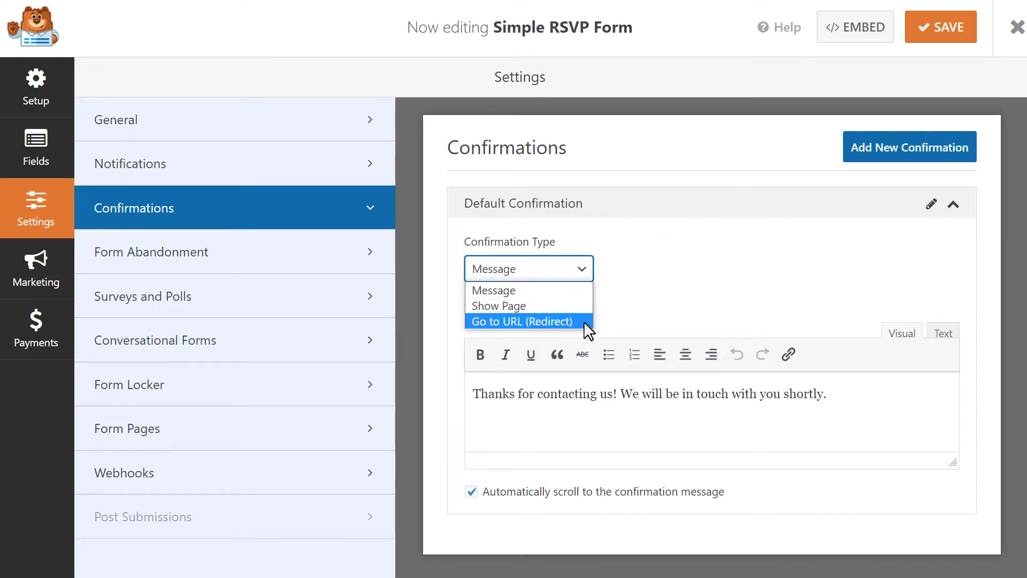
left_click(573, 290)
left_click(843, 392)
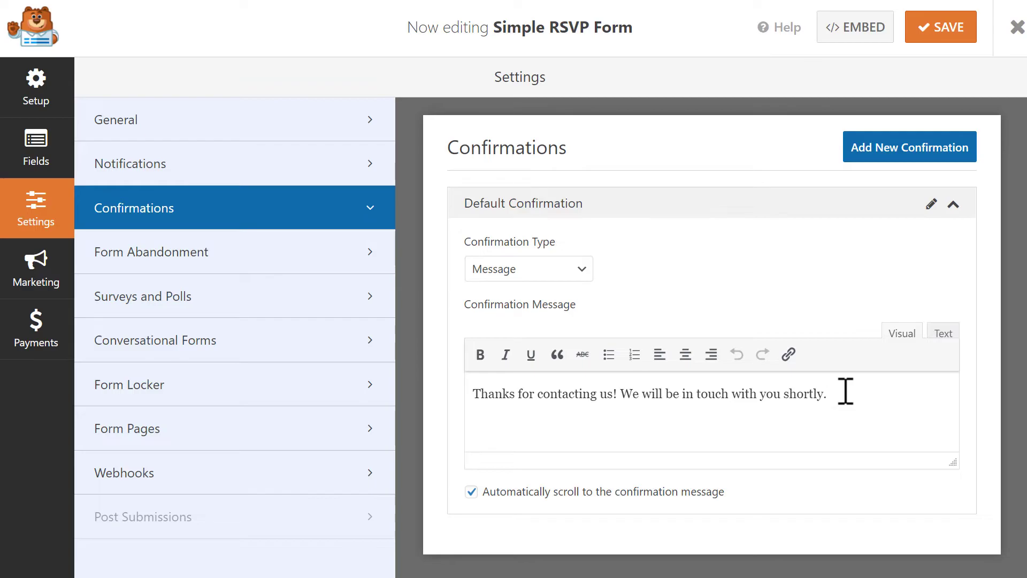
left_click(585, 270)
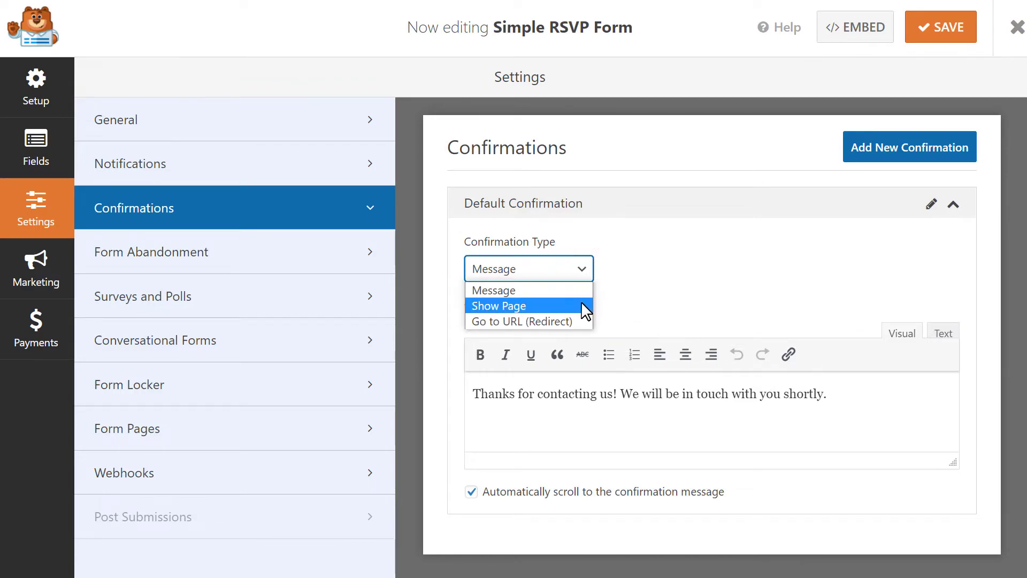
left_click(583, 305)
left_click(580, 345)
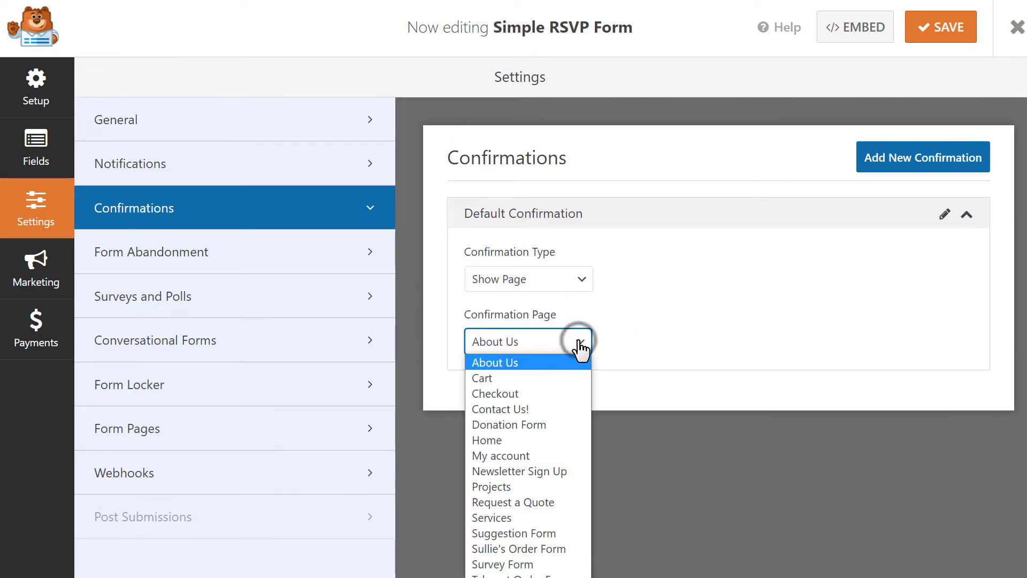
left_click(498, 576)
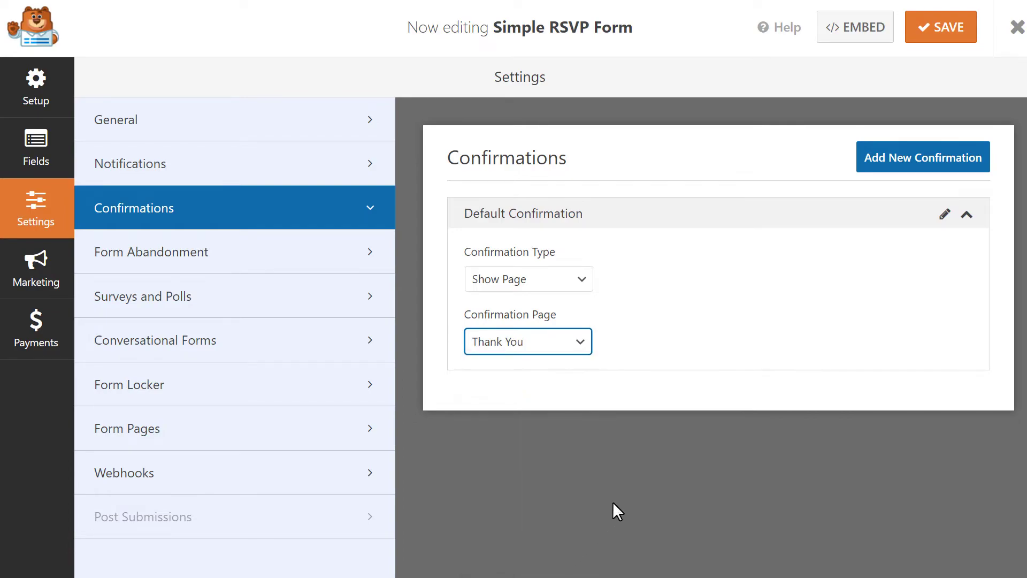
left_click(658, 335)
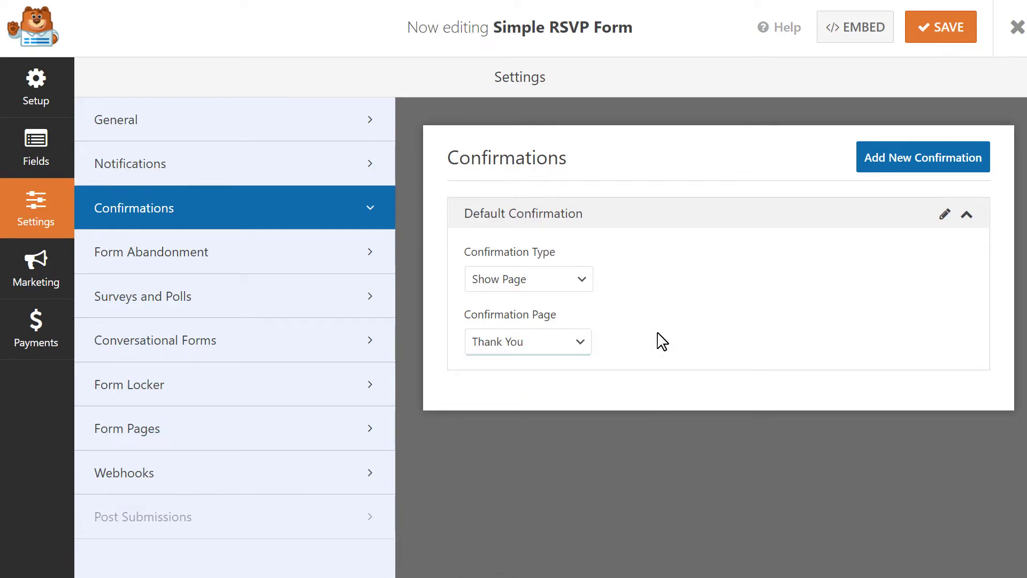
Try Go to URL, then return the confirmation type to Message and save the form.
left_click(579, 281)
left_click(569, 330)
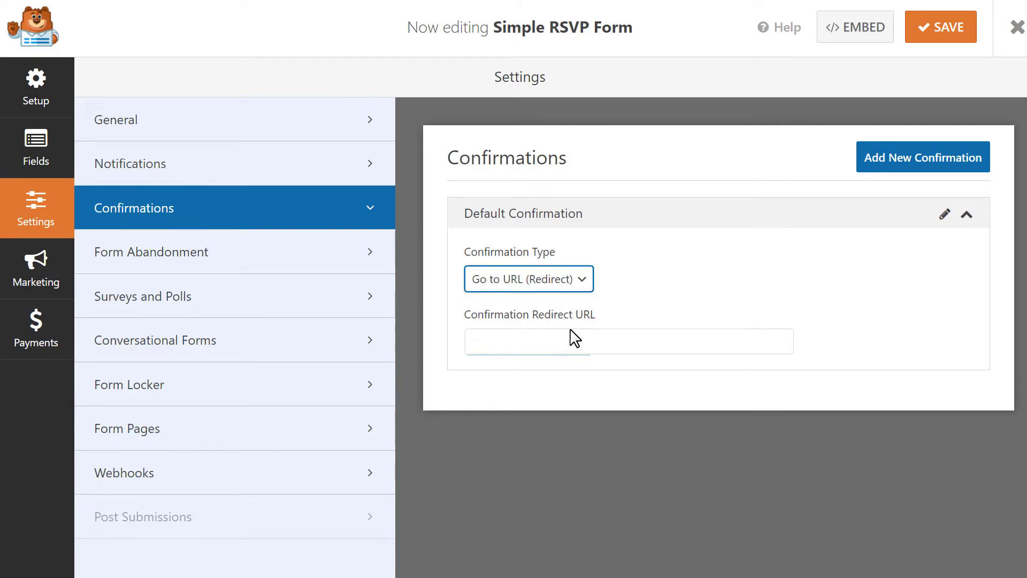
left_click(573, 336)
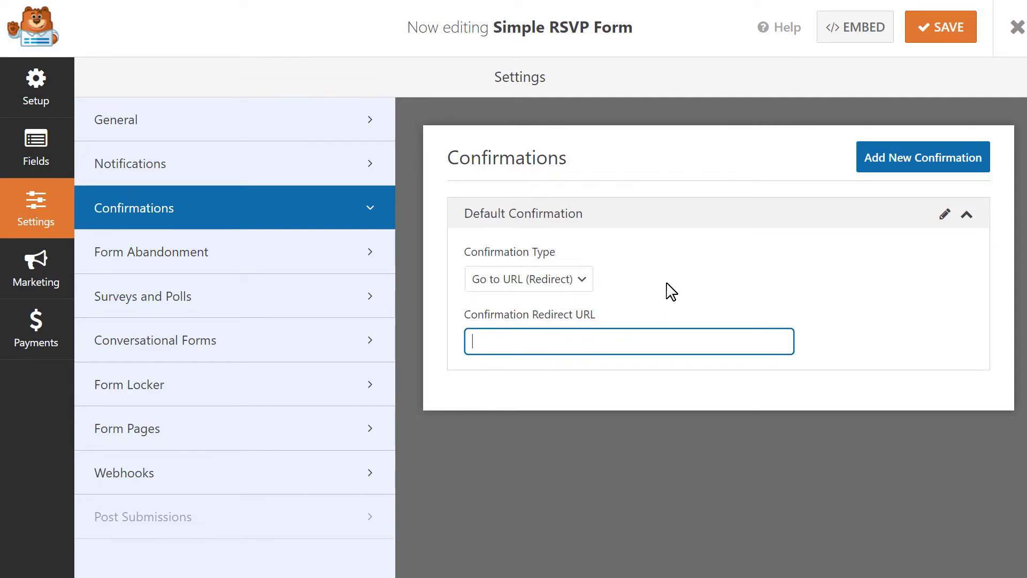
left_click(570, 287)
left_click(564, 298)
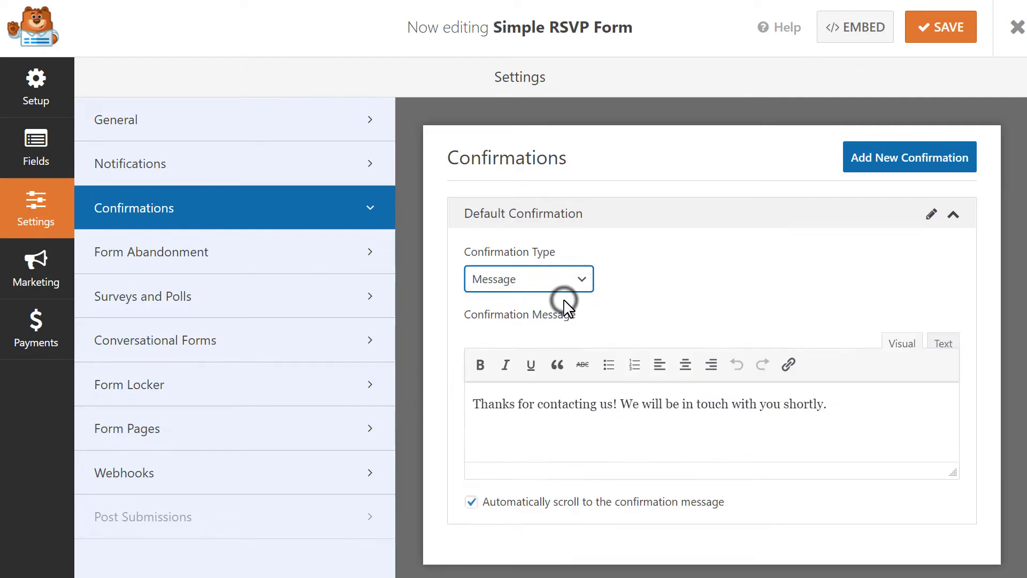
left_click(941, 33)
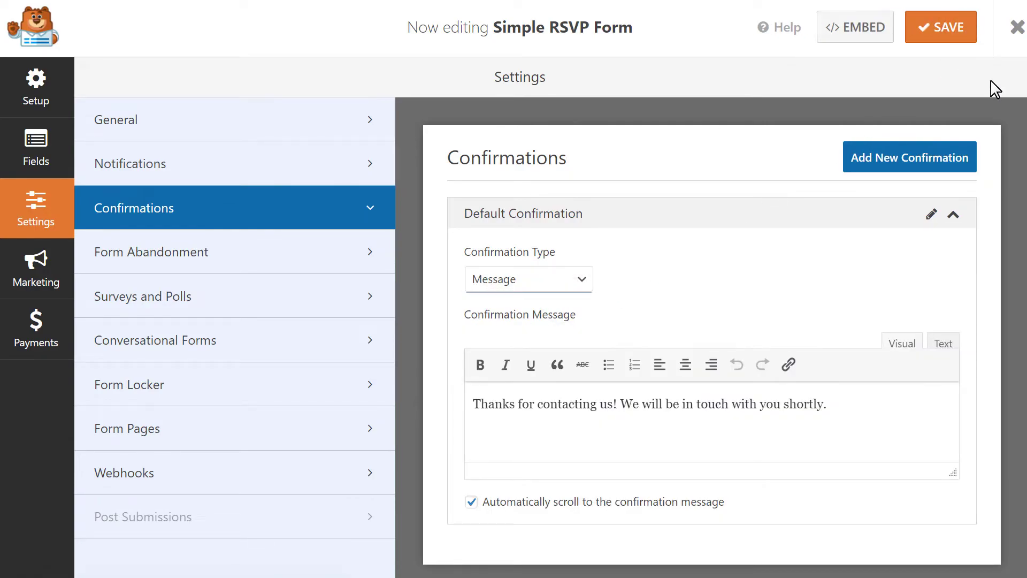
Leave the form builder and start a new page titled 'RSVP Form'.
left_click(1016, 38)
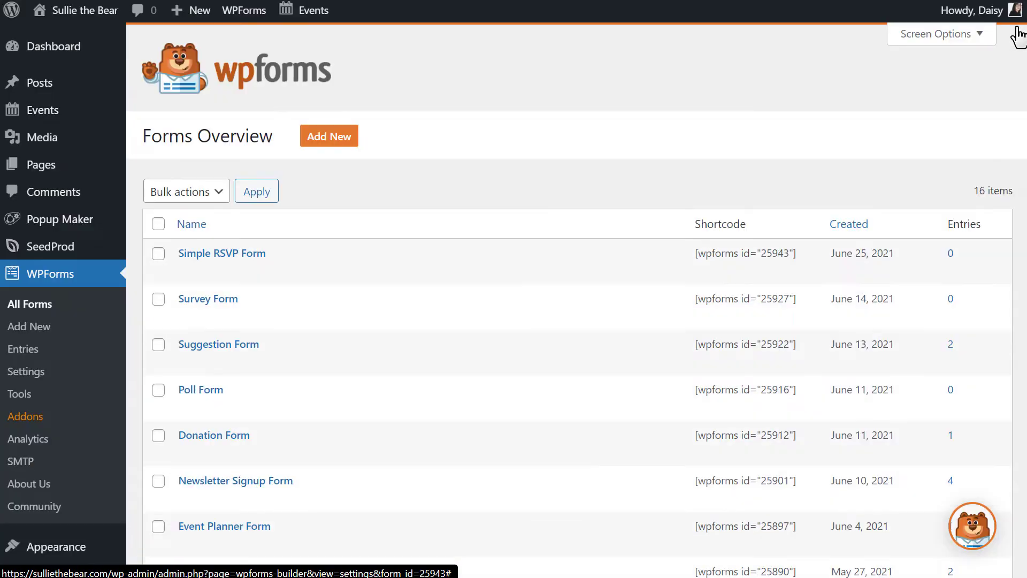
mouse_move(62, 162)
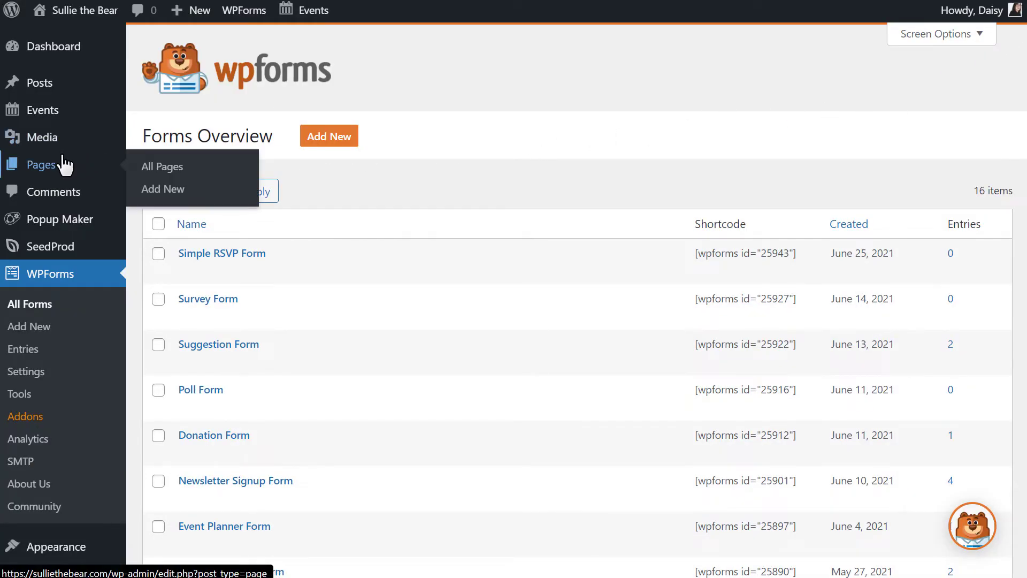
left_click(154, 190)
type("RSV")
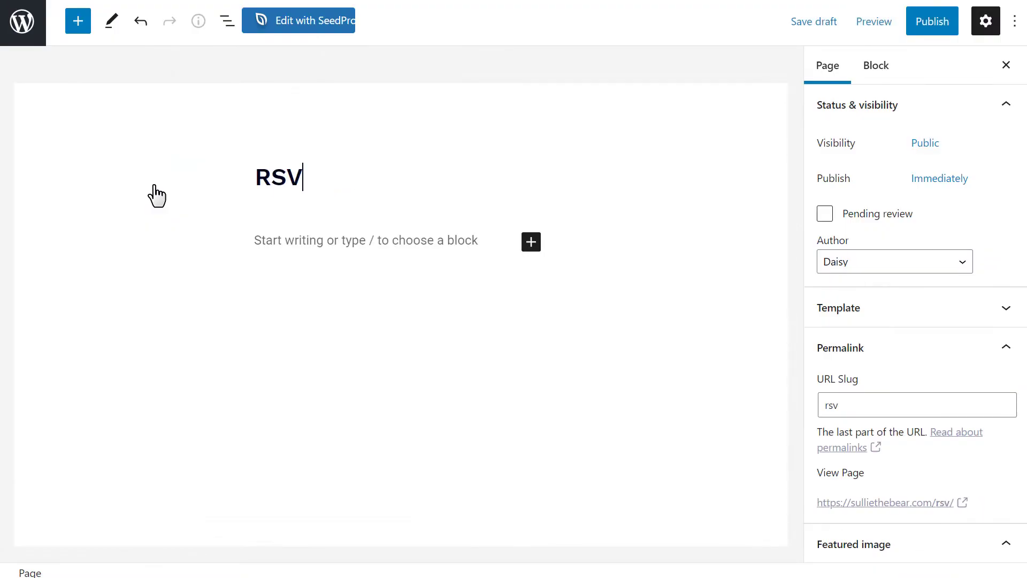
type("P Form")
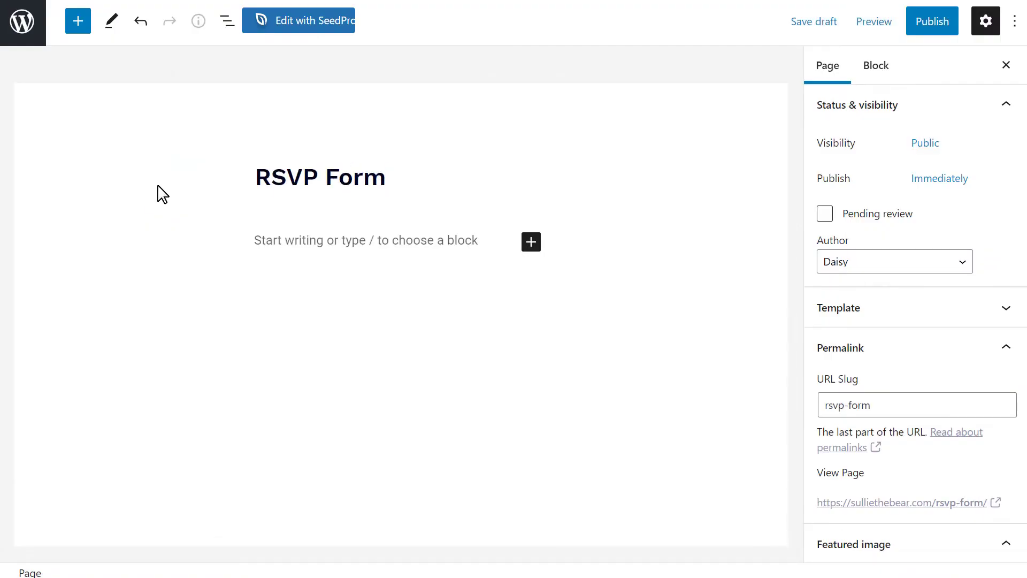
Insert a WPForms block embedding the Simple RSVP Form.
left_click(532, 245)
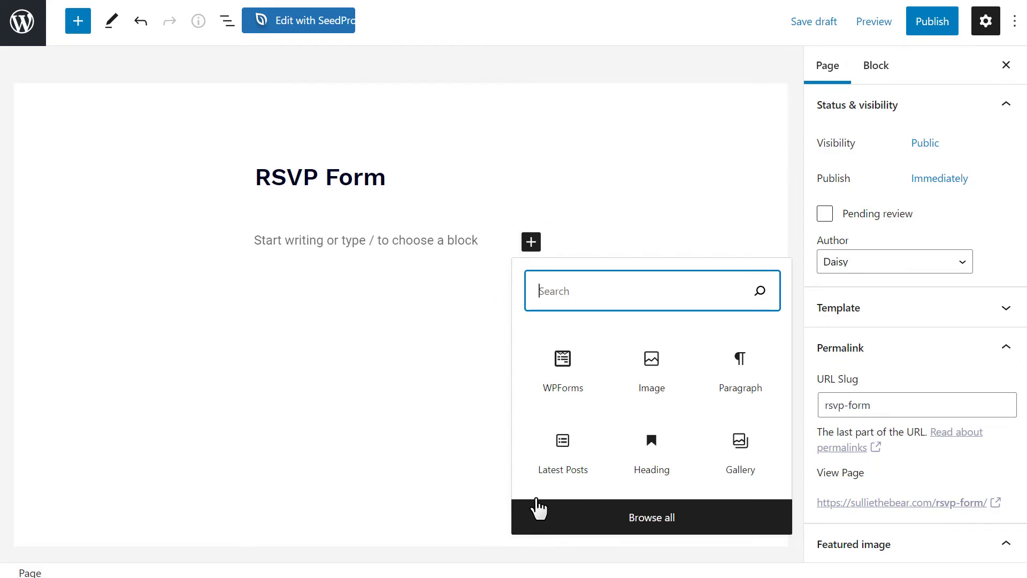
type("wpforms")
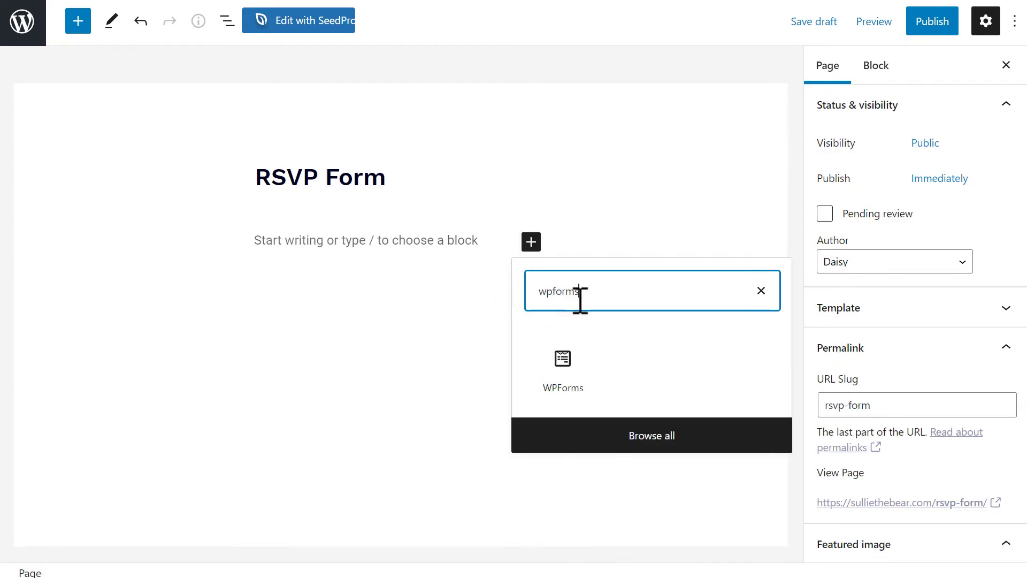
left_click(569, 368)
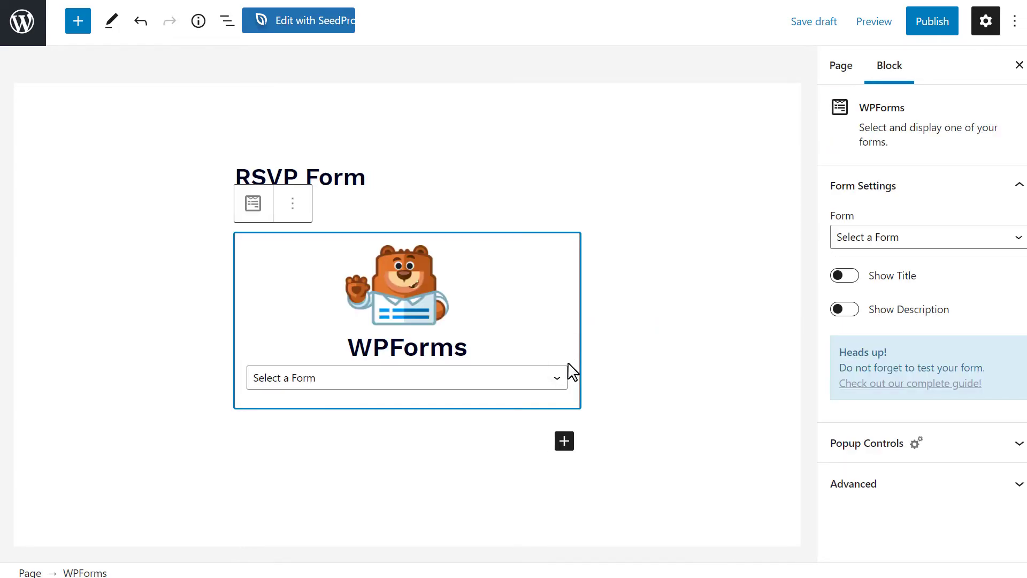
left_click(559, 379)
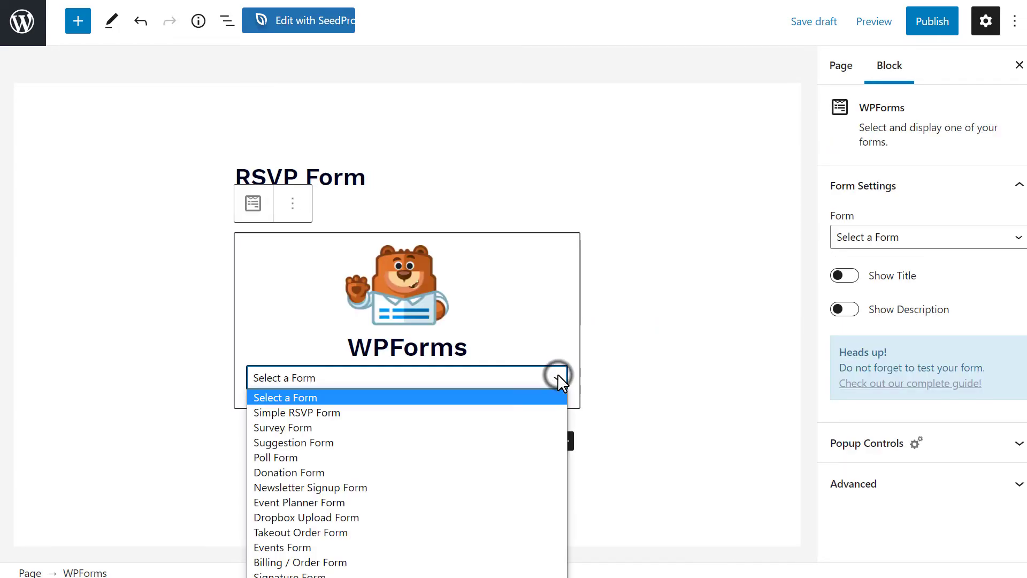
left_click(530, 414)
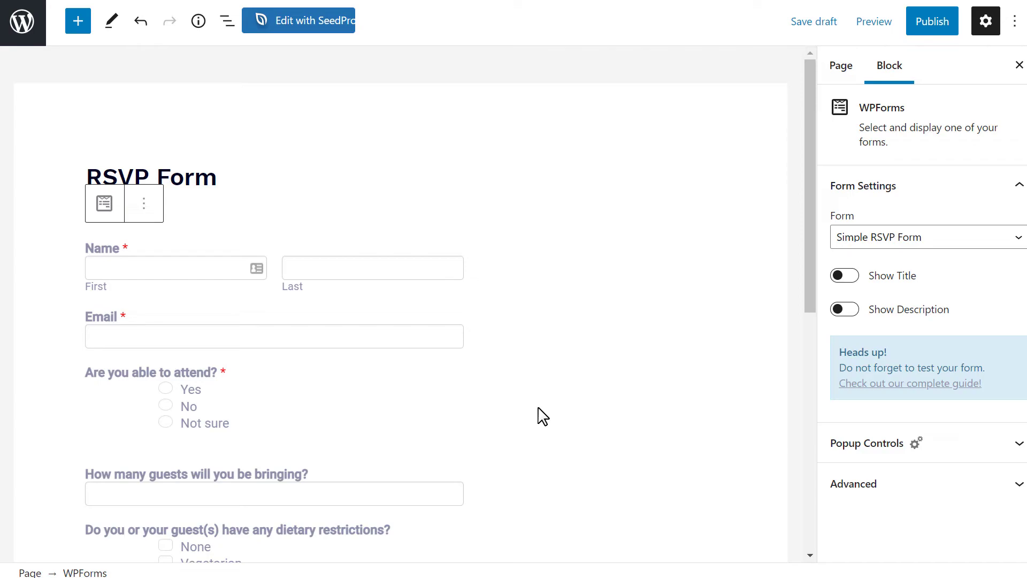
Publish the RSVP Form page.
left_click(932, 28)
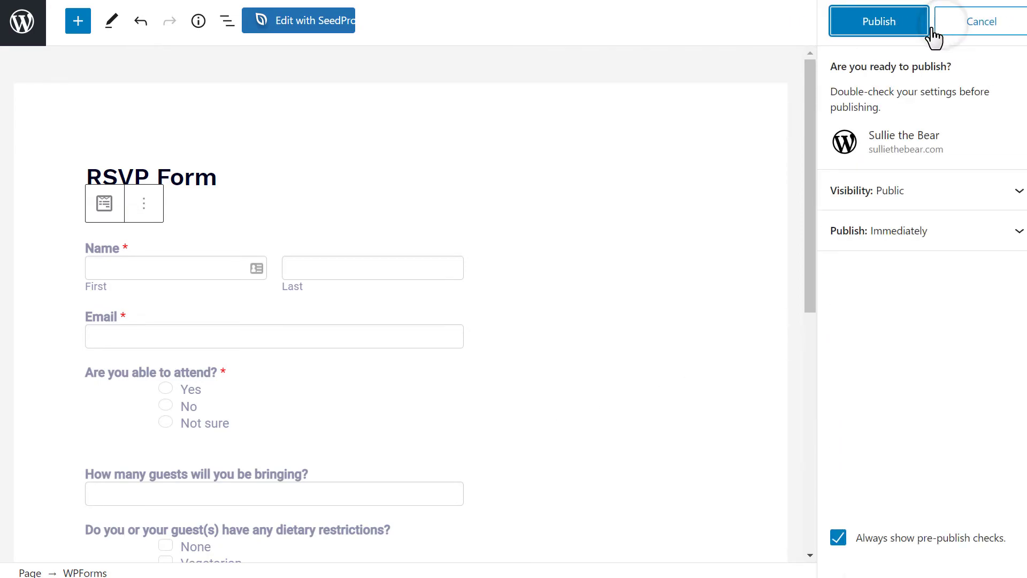
left_click(891, 34)
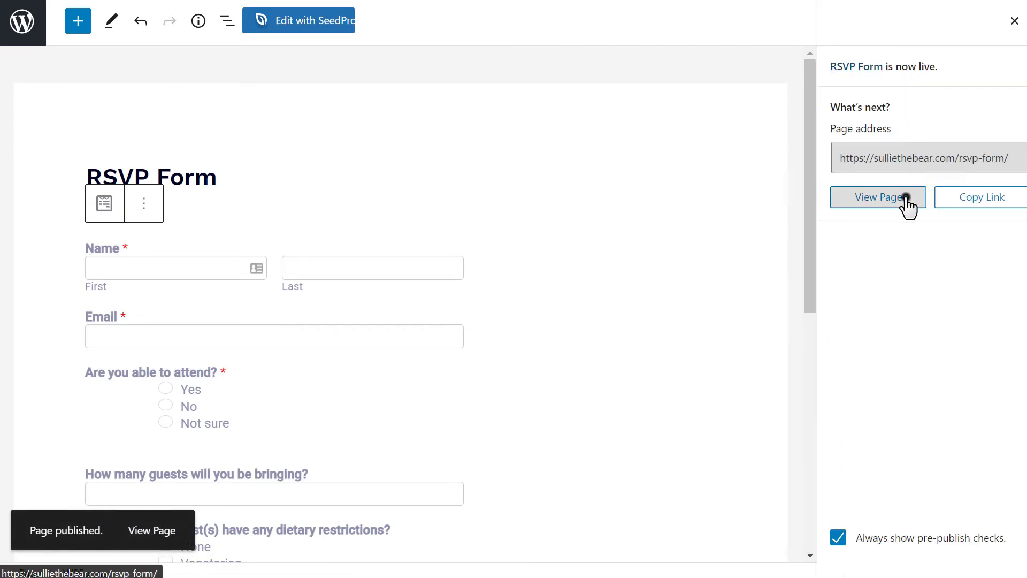
View the published RSVP Form page and scroll through its form fields.
left_click(908, 207)
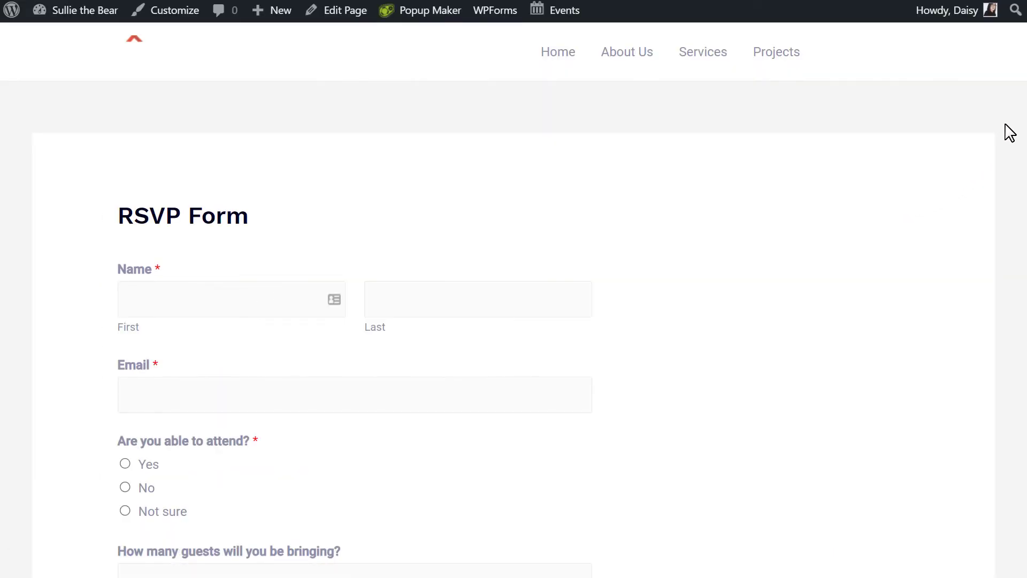
scroll(1023, 209, "down", 8)
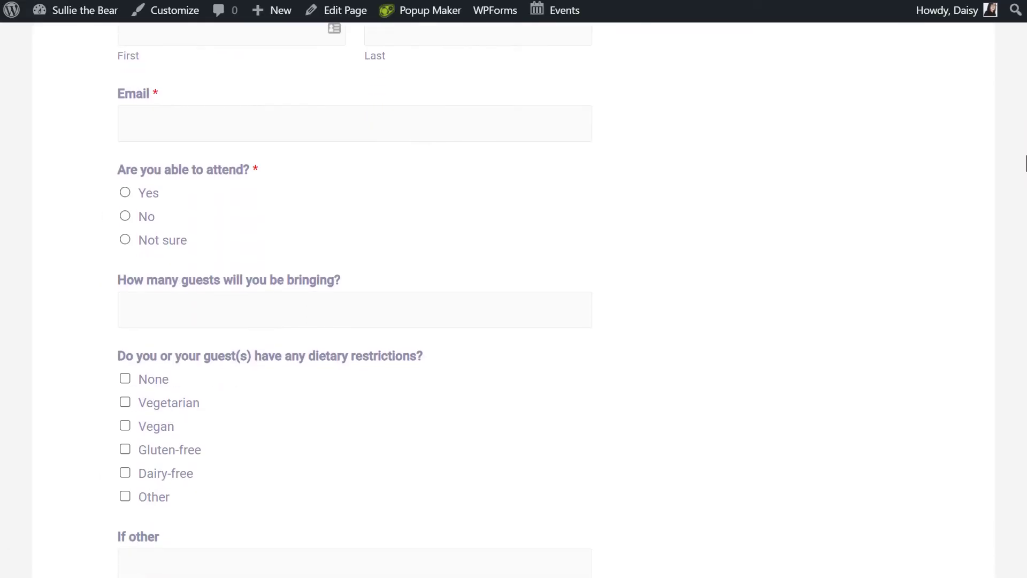